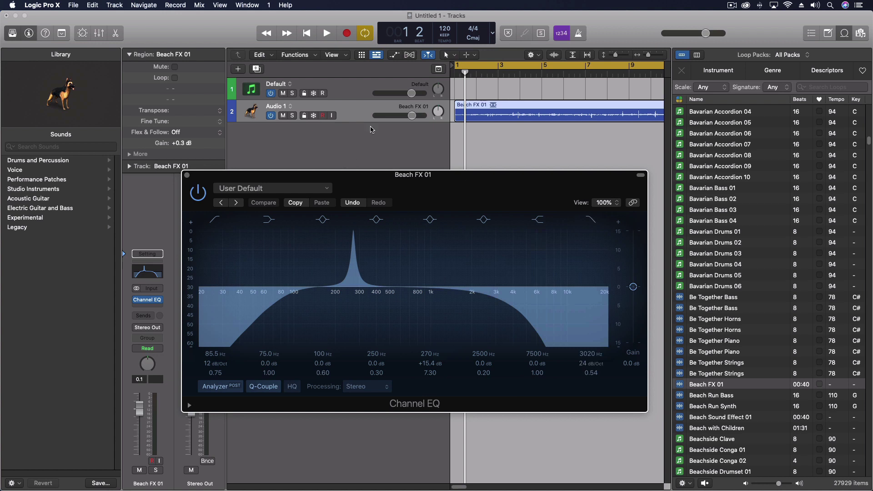
Select the Default MIDI track, open its editor, and close the Beach FX Channel EQ window
left_click(353, 91)
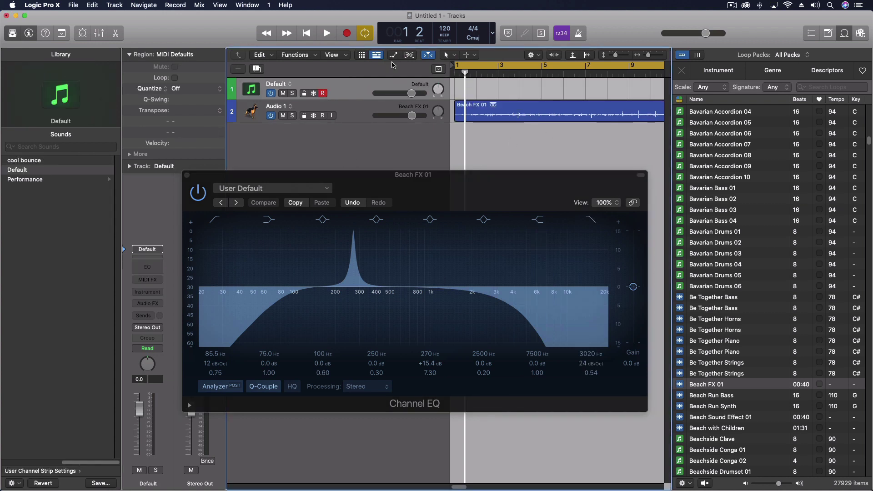
key("e")
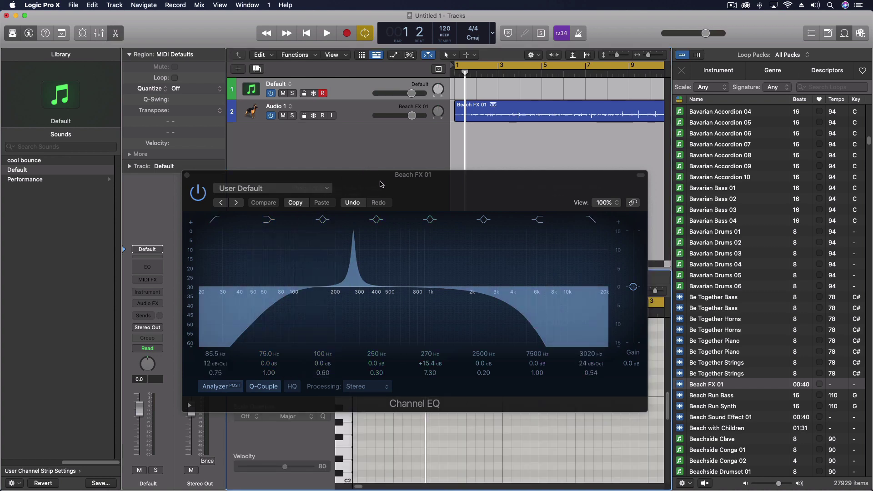
left_click_drag(381, 184, 216, 144)
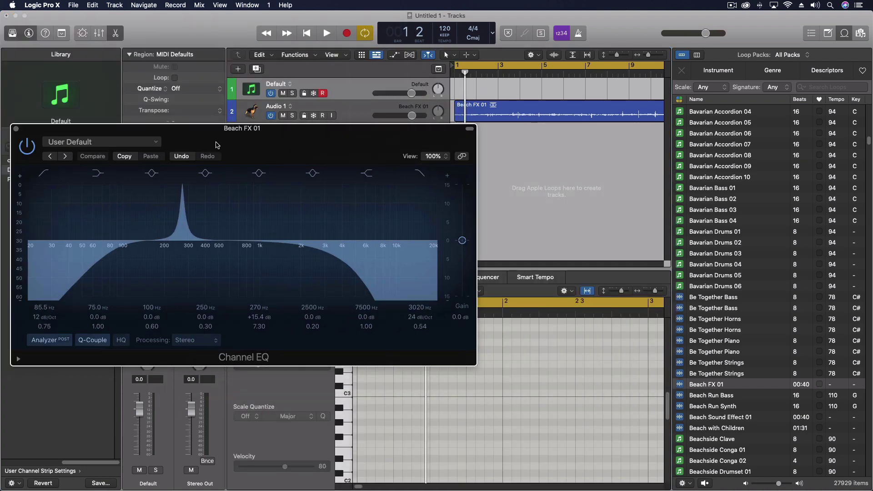
key("super+w")
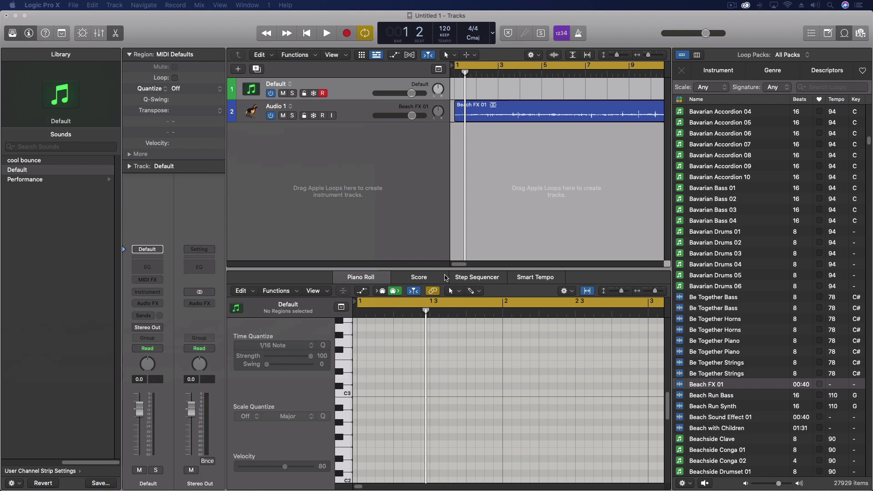
Set a 64-step pattern in the Step Sequencer and stretch the Default region to the Beach FX 01 length
left_click(497, 278)
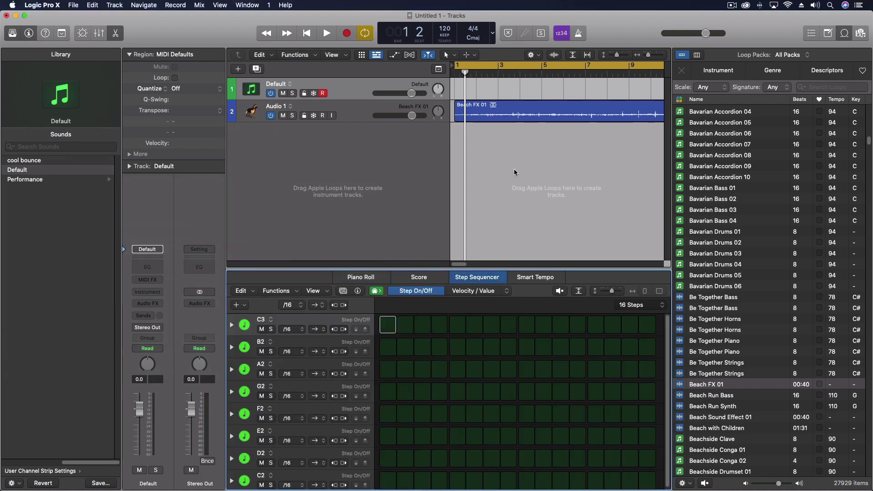
scroll(514, 171, "right", 10)
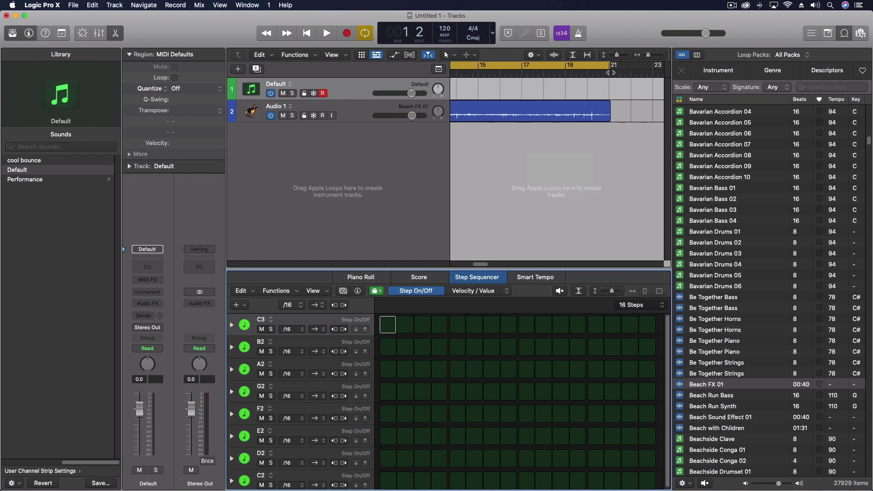
left_click(630, 305)
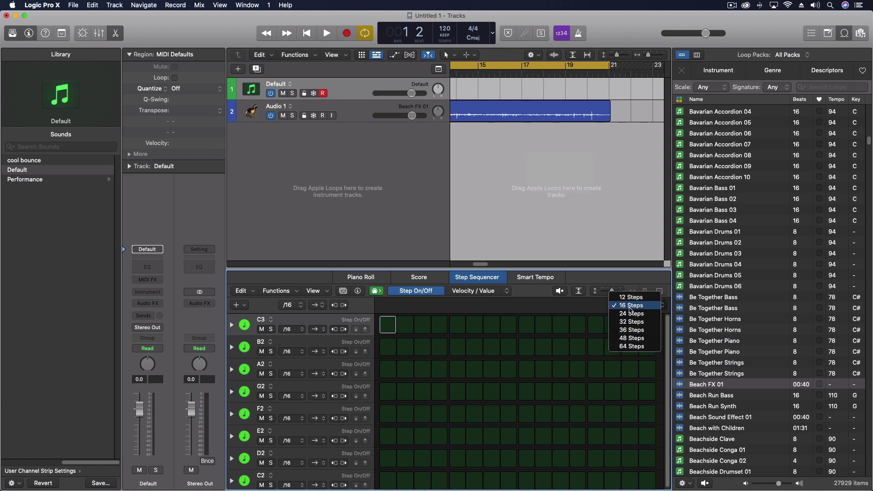
left_click(629, 346)
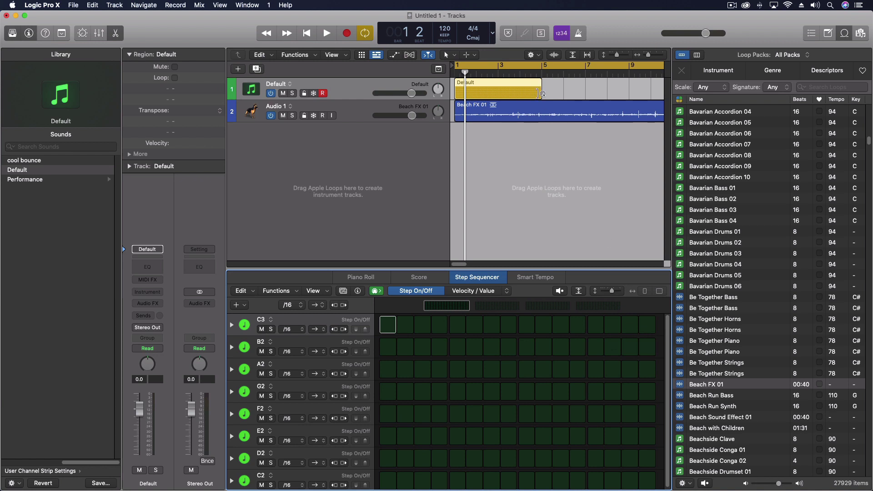
mouse_move(540, 93)
left_mouse_down()
mouse_move(685, 93)
mouse_move(548, 94)
left_mouse_up()
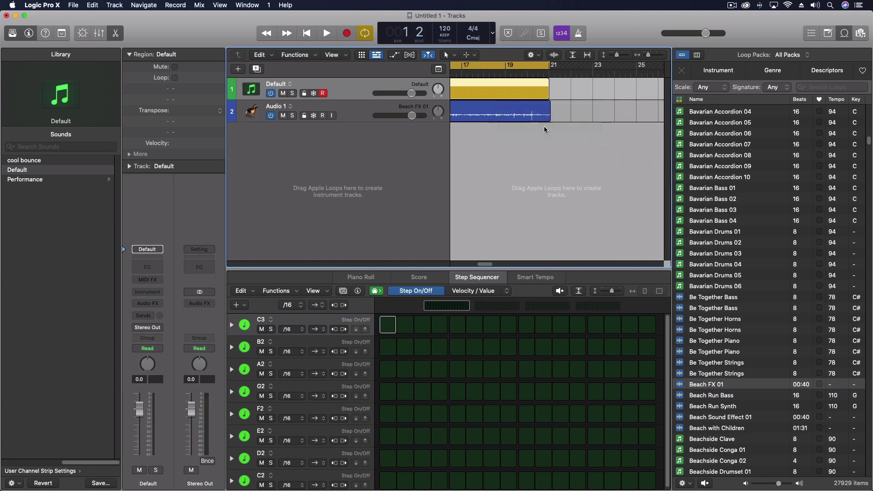
key("2")
key("1")
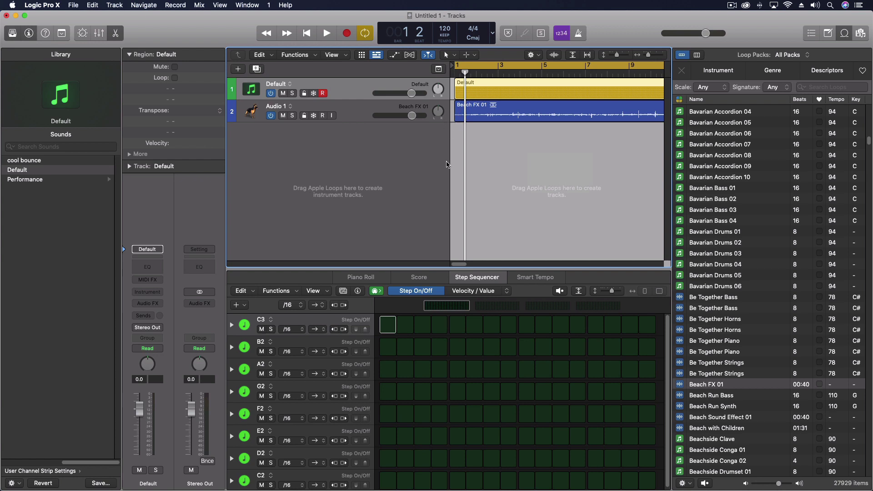
Hide the unused note rows so only the C2 row remains
left_click(283, 335)
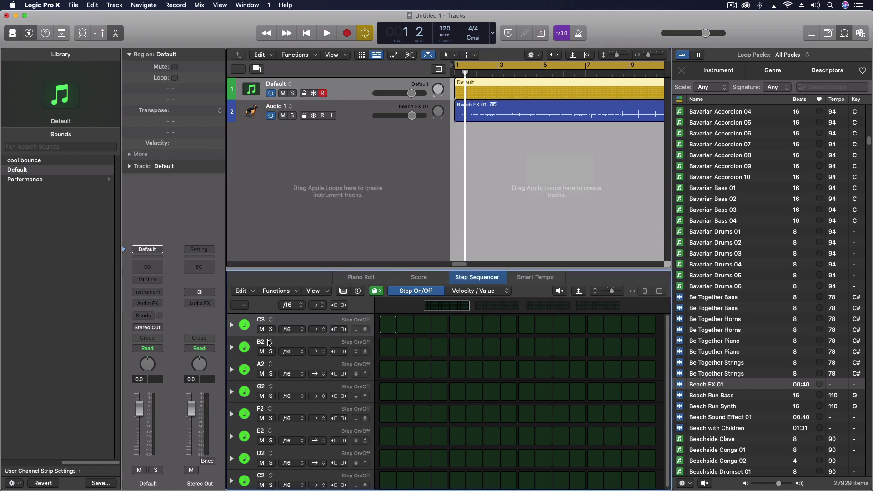
left_click(364, 353)
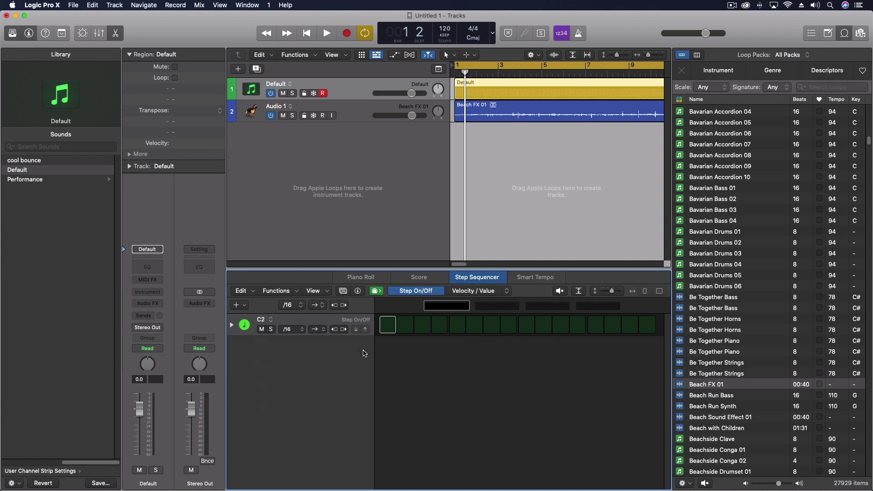
left_click(268, 320)
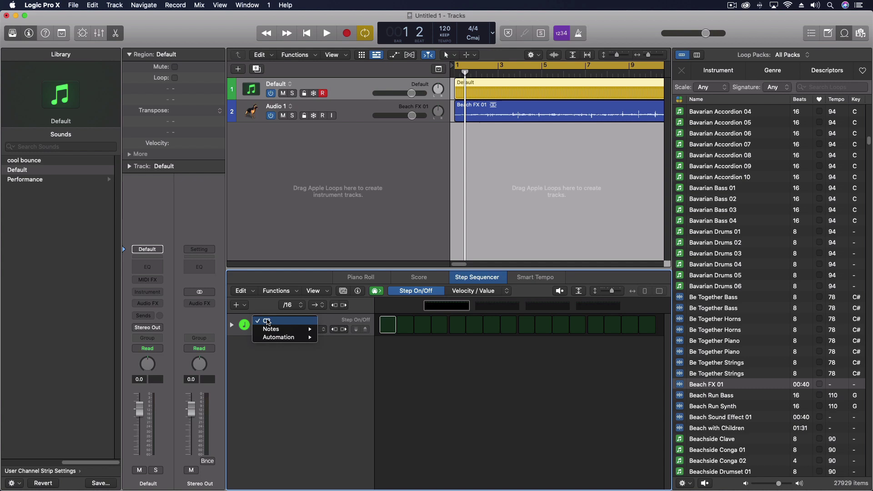
left_click(268, 321)
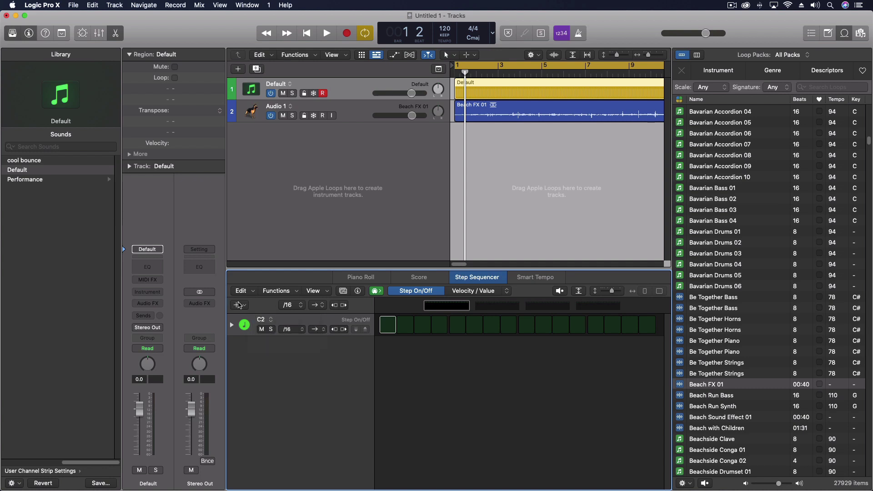
Add an automation row for MIDI controller 16 = General #1
left_click(238, 305)
mouse_move(250, 315)
mouse_move(323, 316)
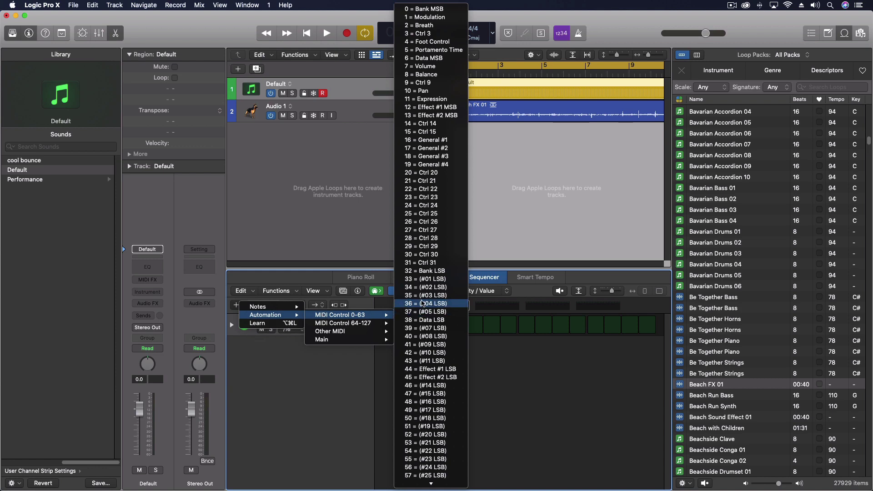
left_click(422, 140)
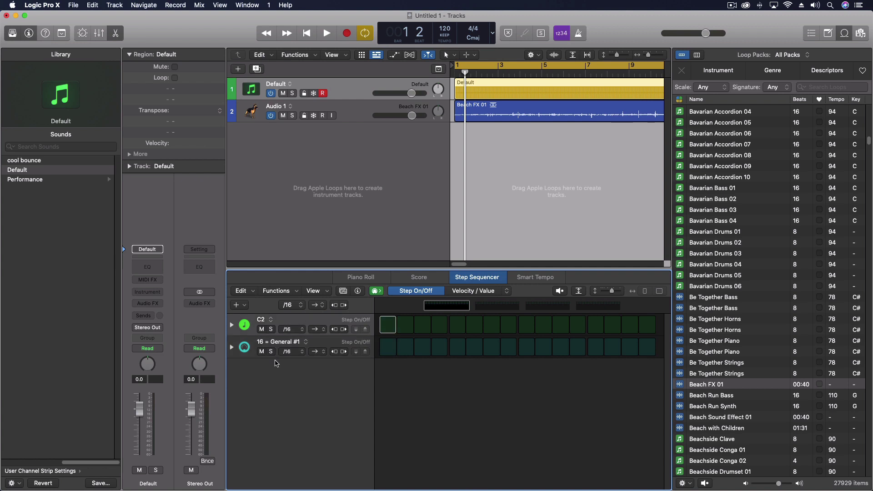
Turn on all 16 steps of the 16 = General #1 row on each of the four pattern pages
left_click(232, 325)
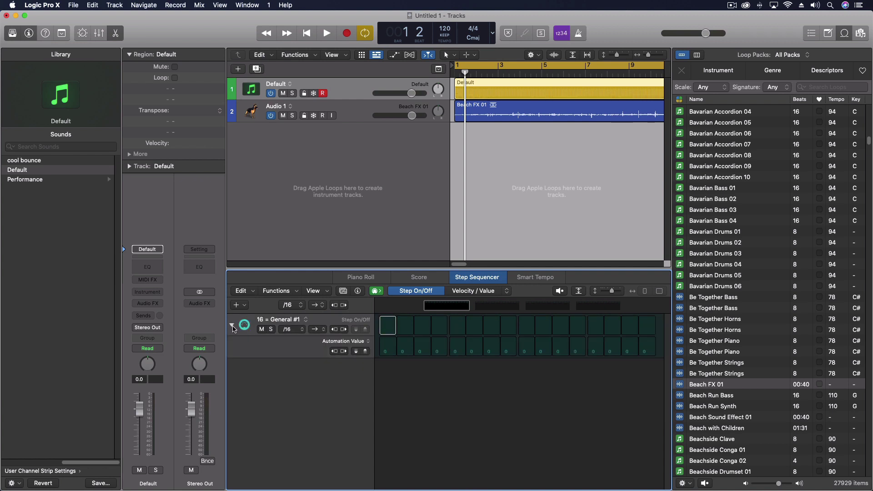
left_click_drag(389, 327, 649, 320)
left_click(505, 311)
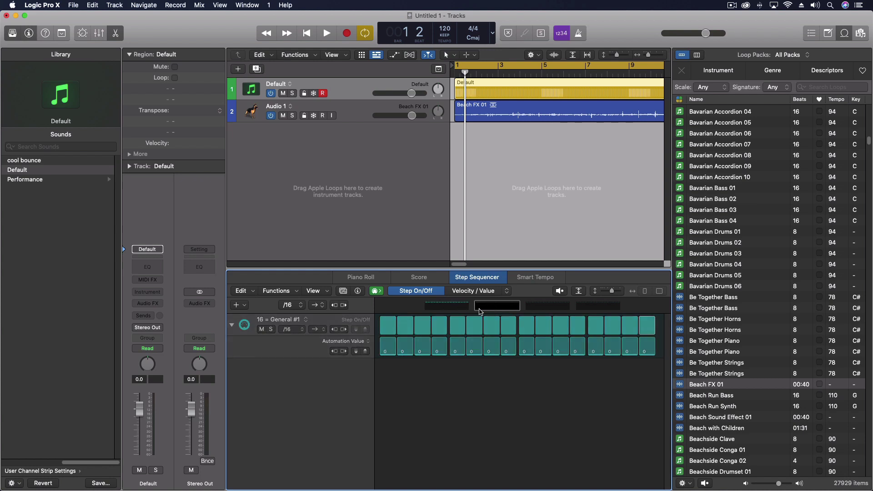
left_click_drag(392, 327, 649, 315)
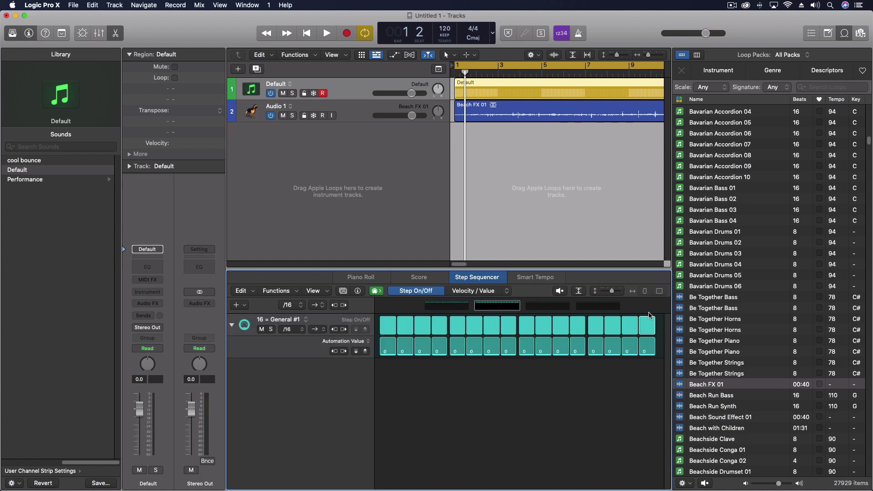
left_click(537, 307)
left_click_drag(390, 331, 650, 322)
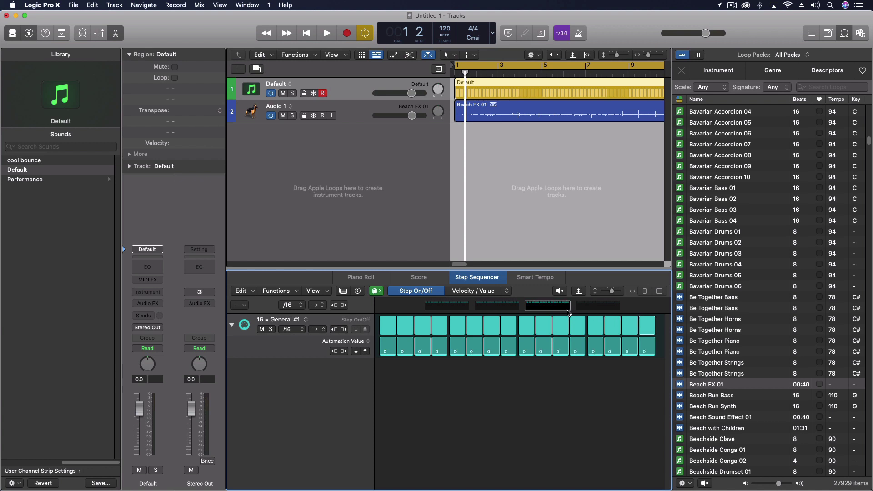
left_click(598, 306)
left_click_drag(392, 330, 642, 324)
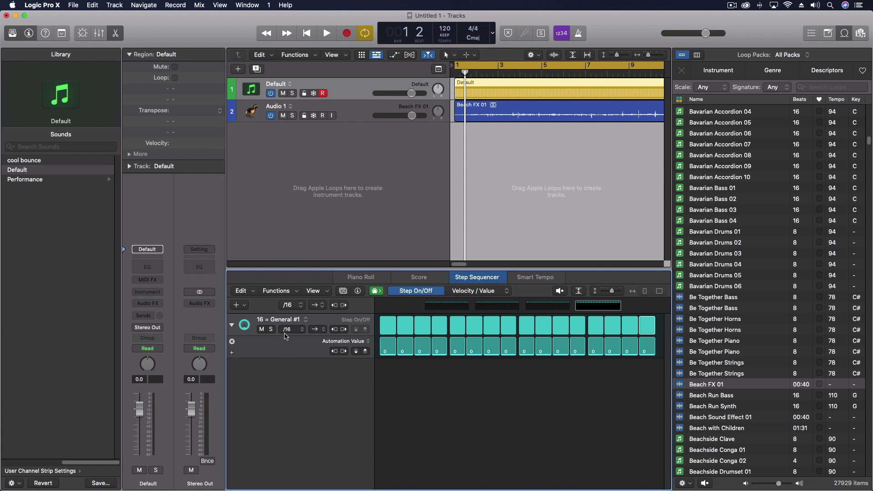
Set the pattern length to 16 steps in the pattern settings
left_click(358, 292)
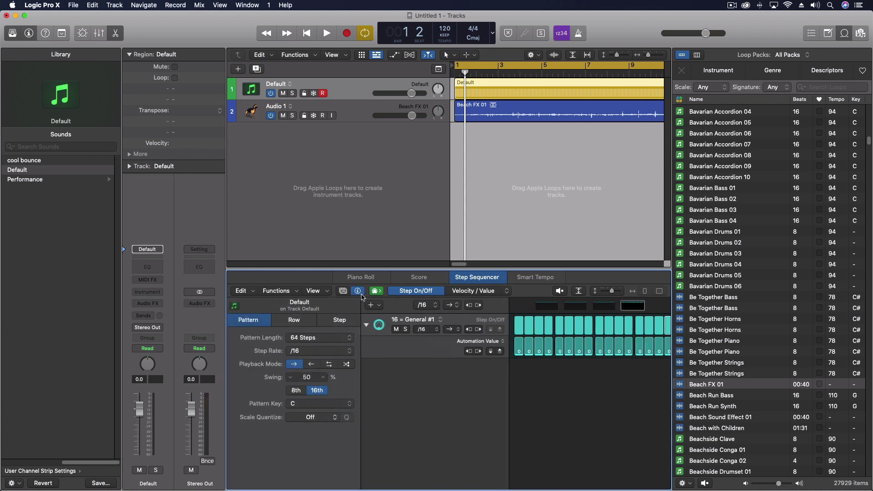
left_click(314, 338)
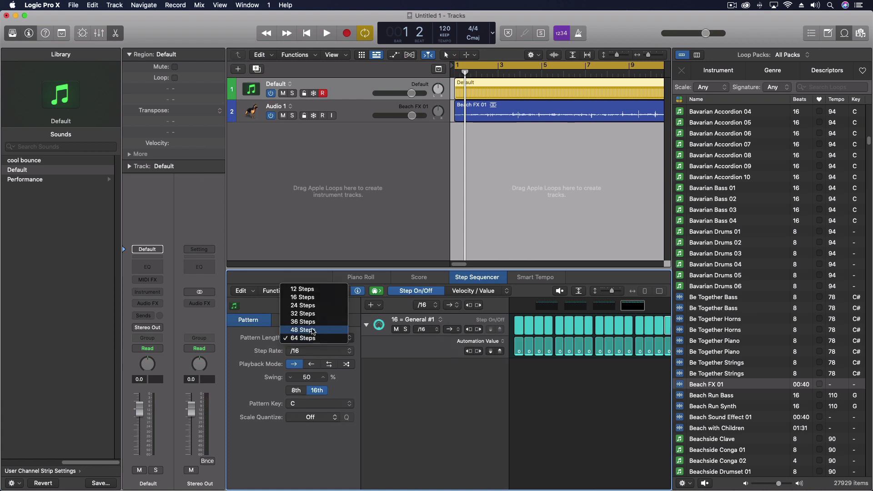
left_click(312, 298)
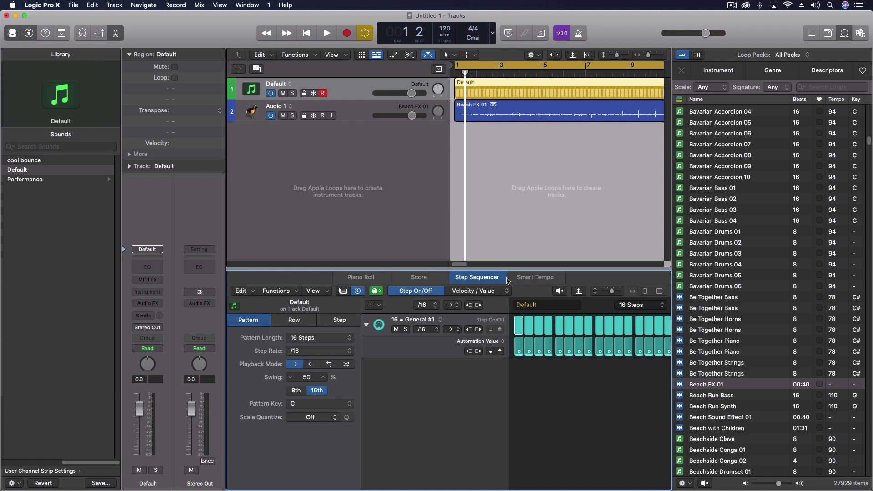
left_click(358, 290)
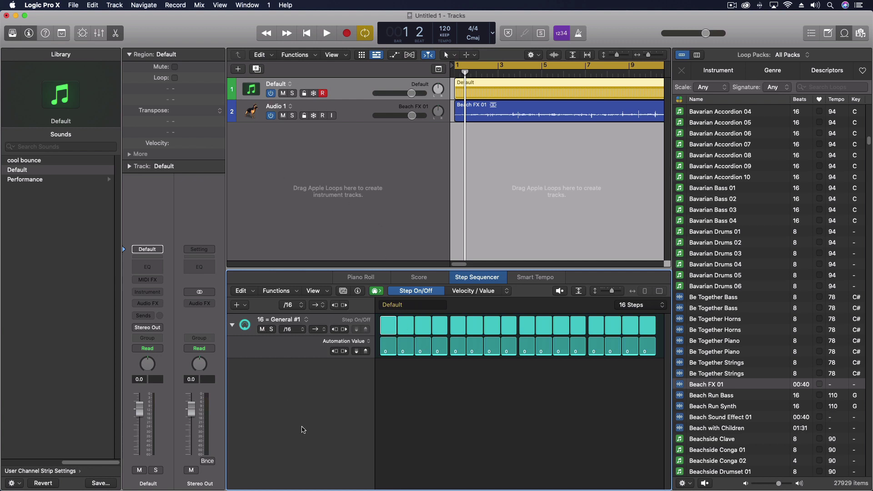
Open the Environment window on the Mixer layer, reposition it, and add a Monitor object
key("super+0")
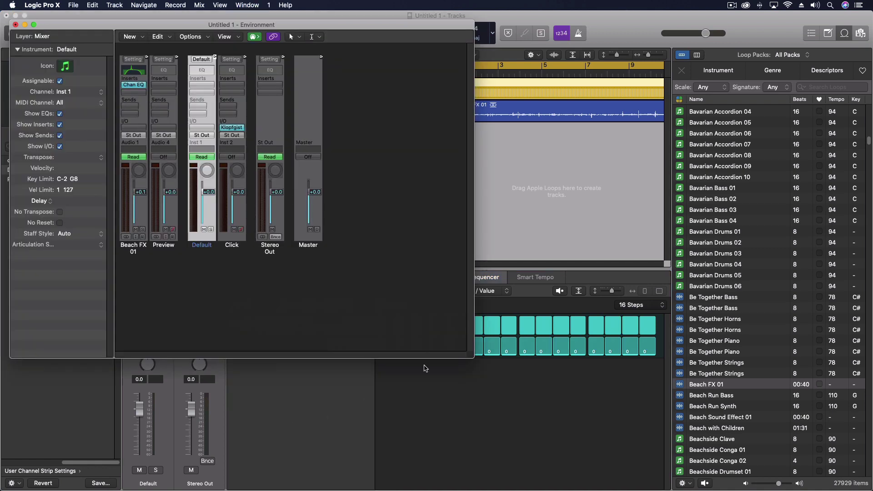
left_click_drag(406, 28, 449, 166)
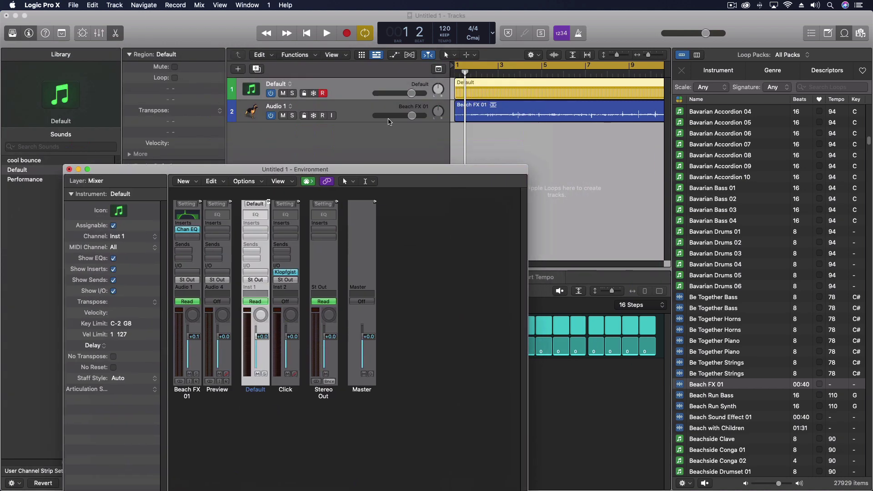
left_click(354, 114)
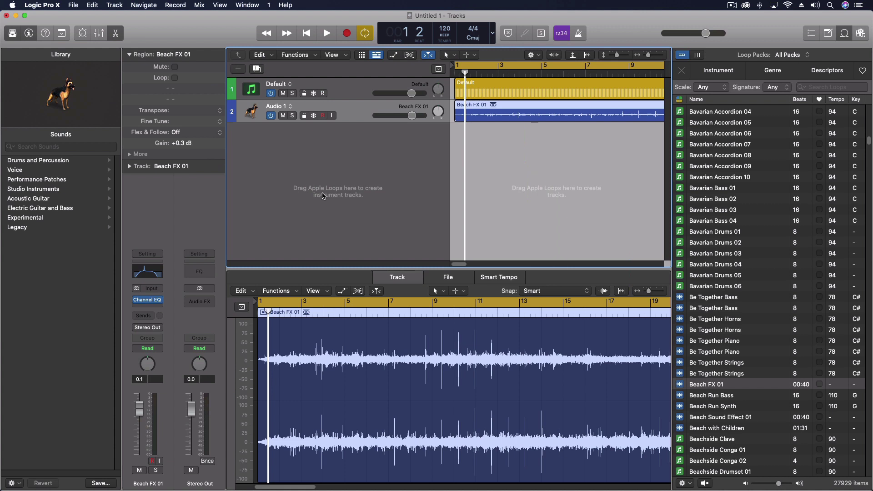
key("super+0")
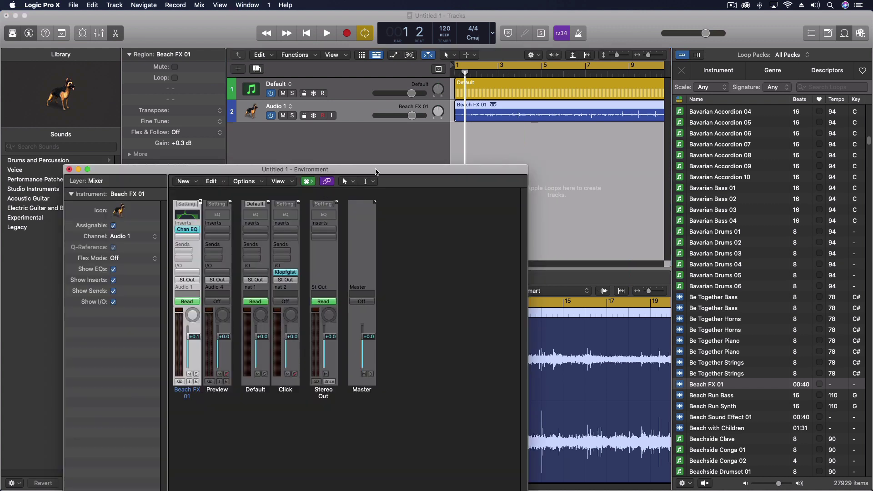
left_click_drag(376, 172, 325, 80)
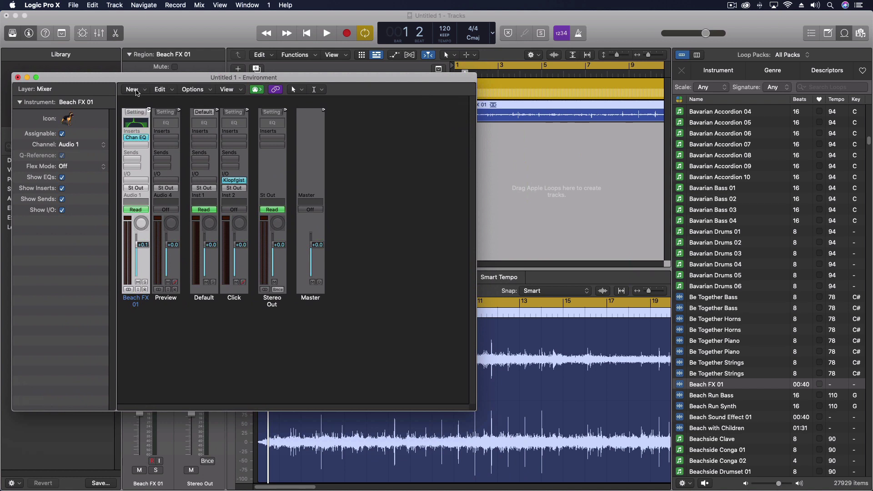
left_click(133, 89)
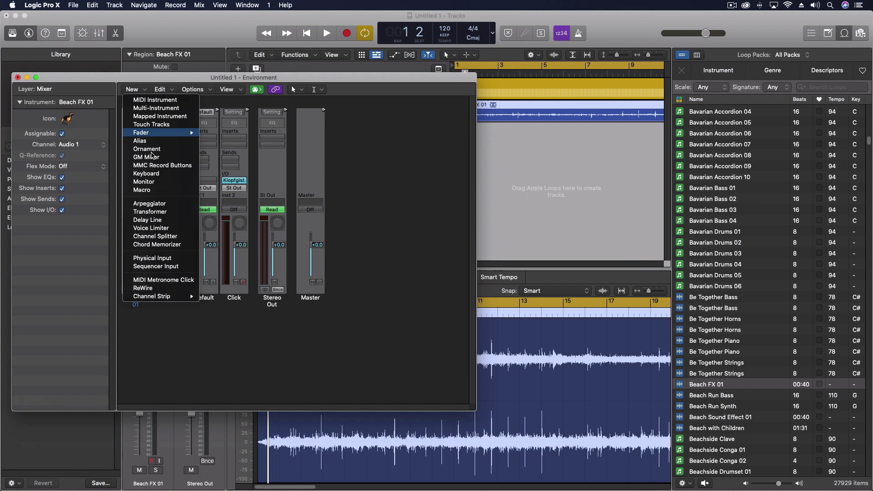
left_click(341, 133)
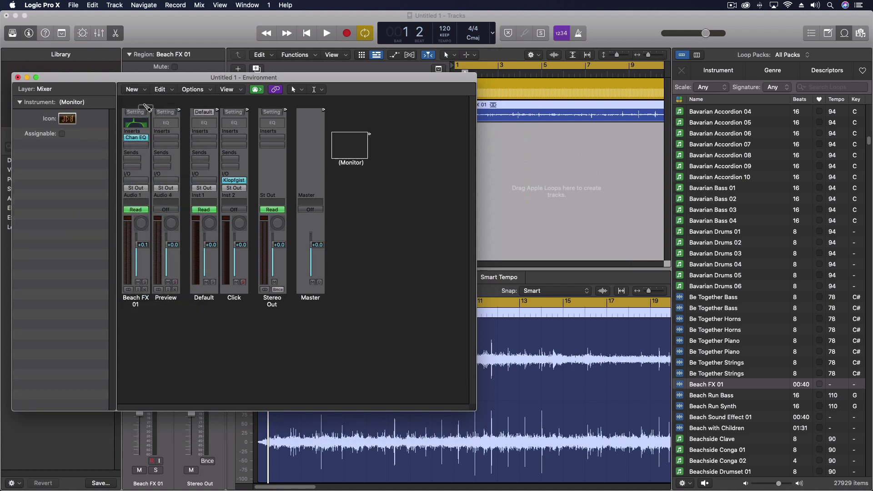
Cable Beach FX 01 into the Monitor and sweep its Channel EQ peak band frequency
left_click_drag(148, 110, 351, 144)
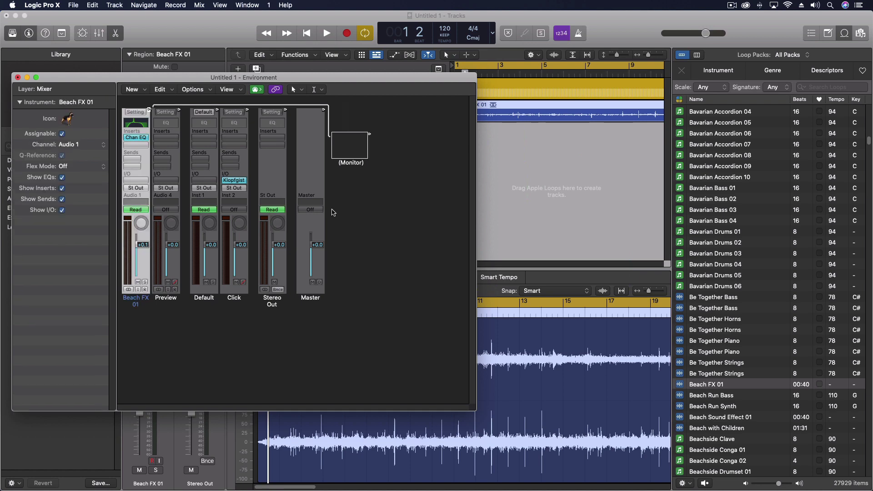
left_click(136, 137)
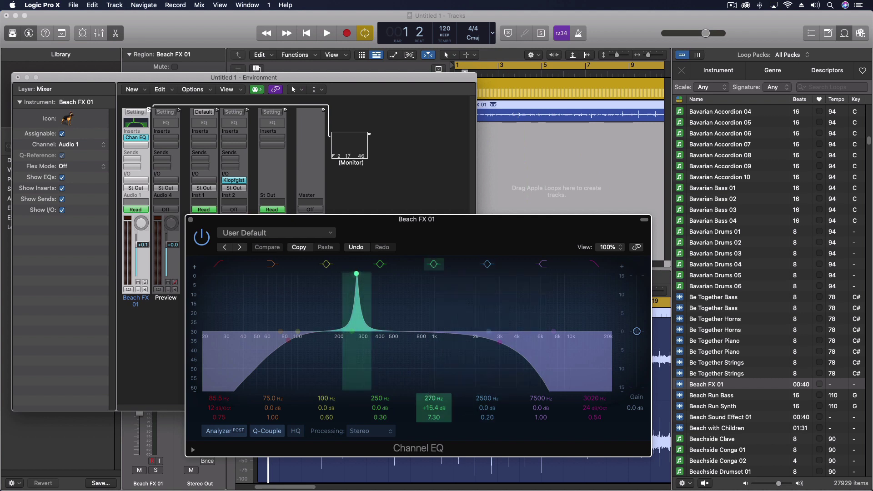
mouse_move(434, 399)
left_mouse_down()
mouse_move(434, 352)
mouse_move(434, 390)
left_mouse_up()
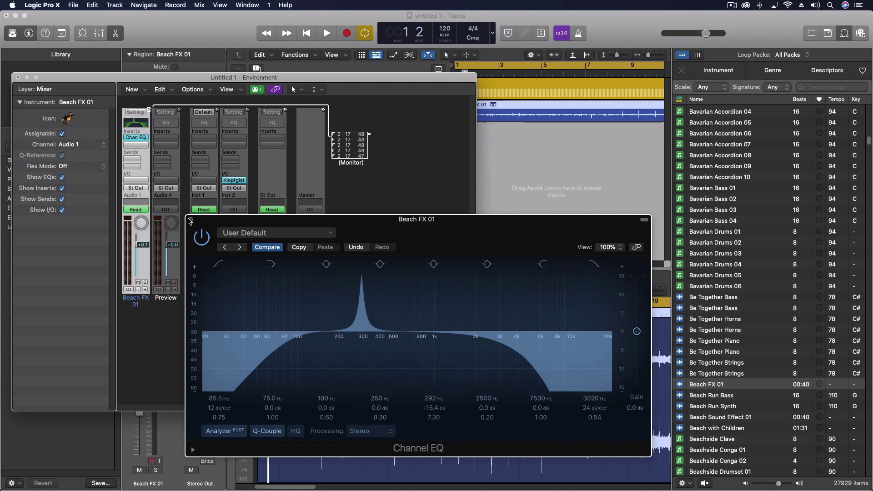
key("super+w")
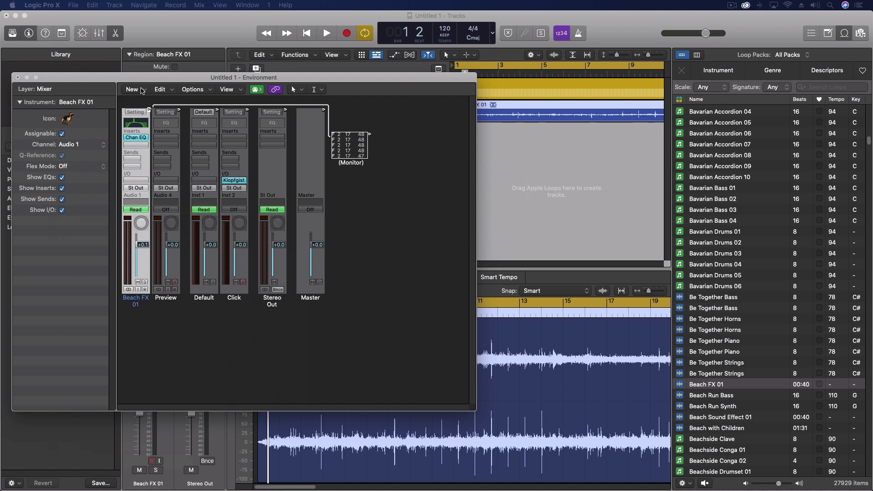
Add a second Monitor and cable the Default strip into it
left_click(141, 91)
left_click(181, 177)
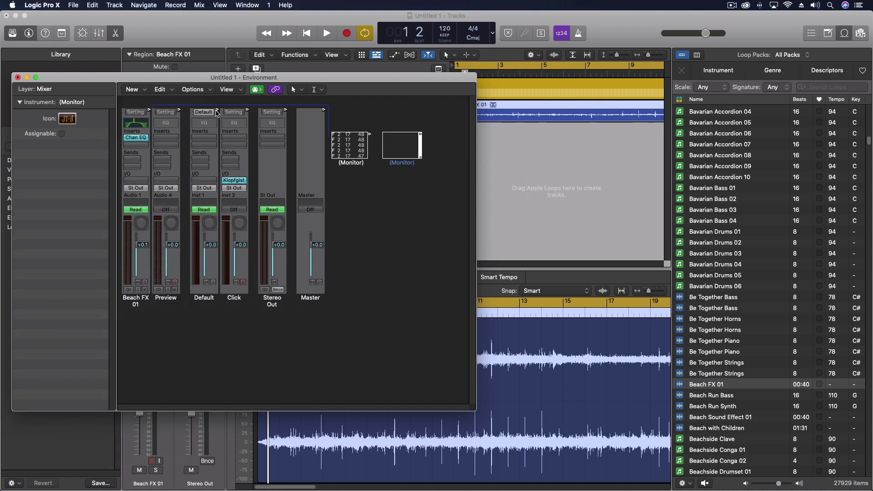
left_click_drag(217, 112, 393, 212)
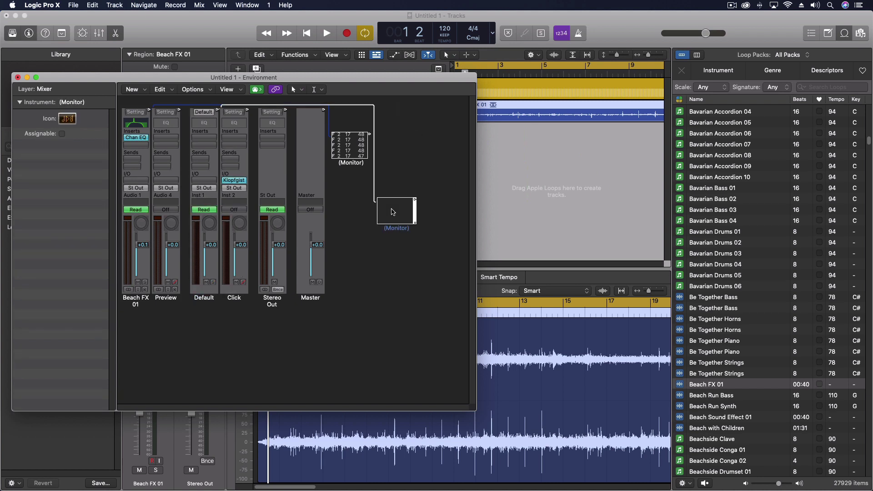
Add a Transformer and a third Monitor below it, cabled Monitor → Transformer → Monitor
left_click(133, 90)
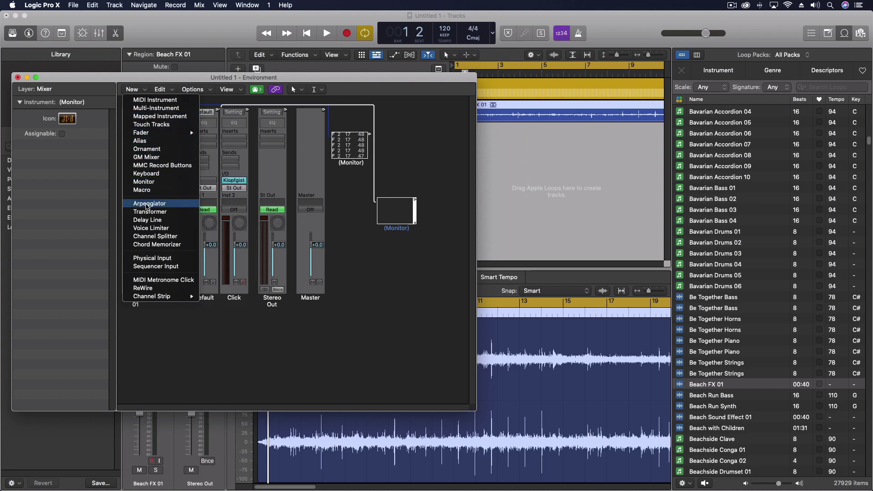
left_click(148, 212)
left_click_drag(387, 135, 393, 257)
left_click(133, 90)
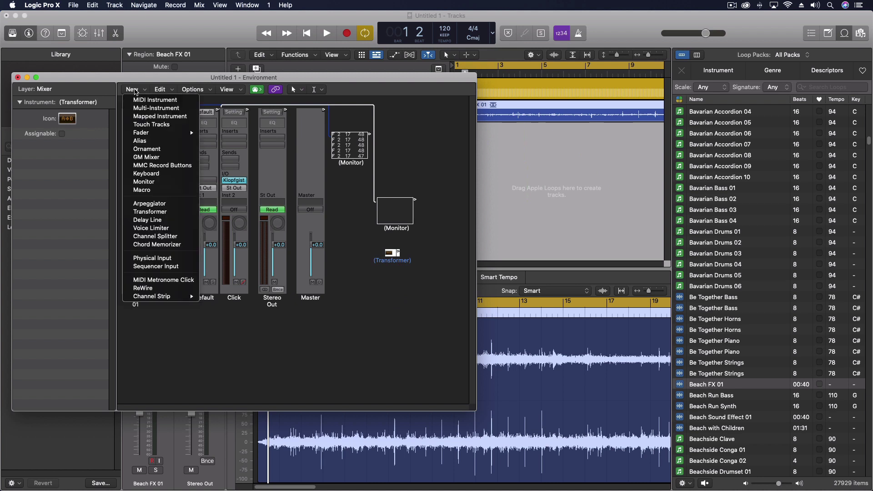
left_click(137, 183)
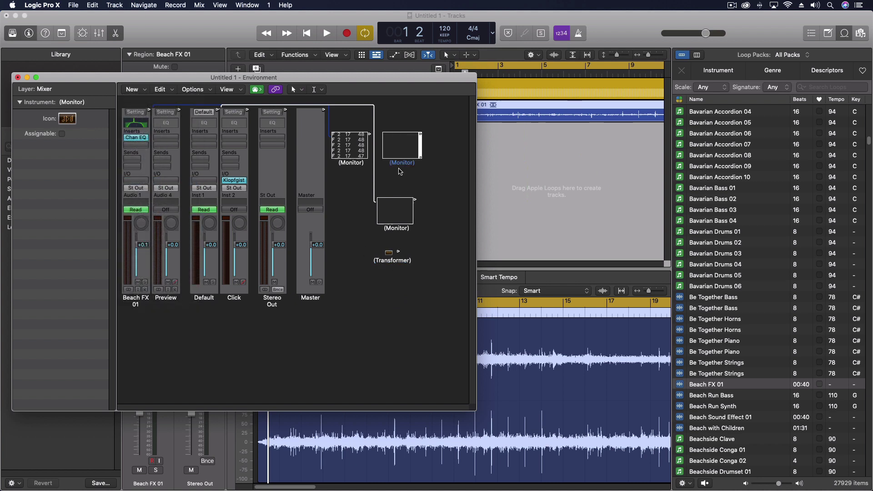
left_click_drag(402, 149, 394, 302)
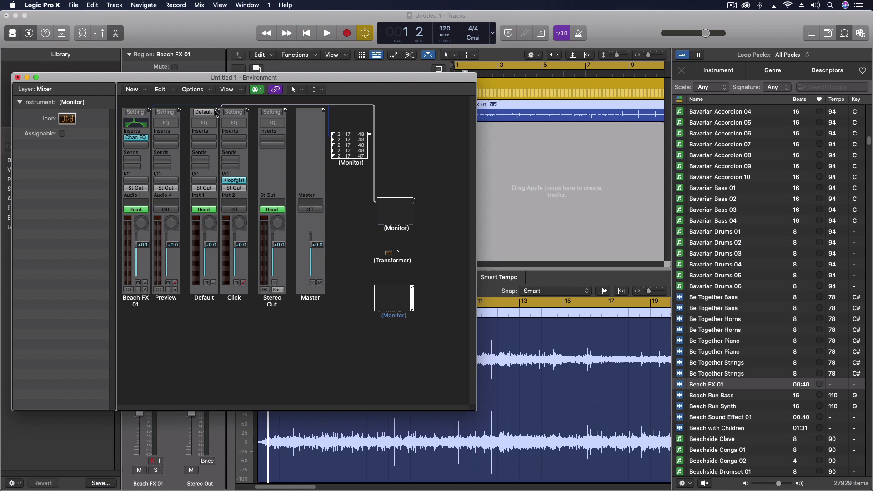
left_click_drag(217, 111, 397, 214)
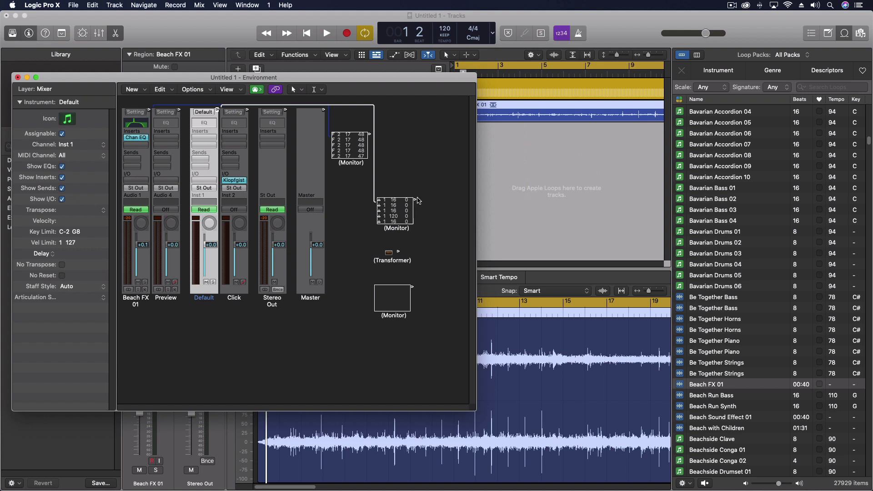
left_click_drag(416, 199, 389, 303)
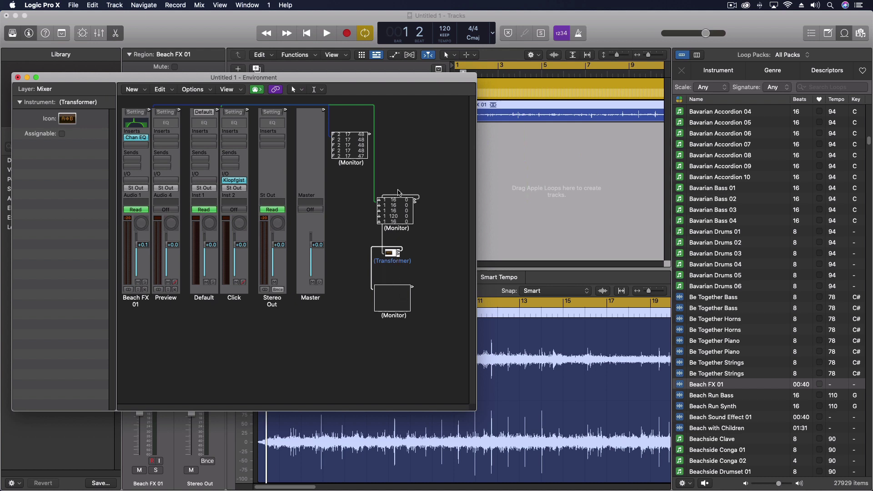
Open the Transformer editor and set its Status condition to match only Control events
double_click(391, 255)
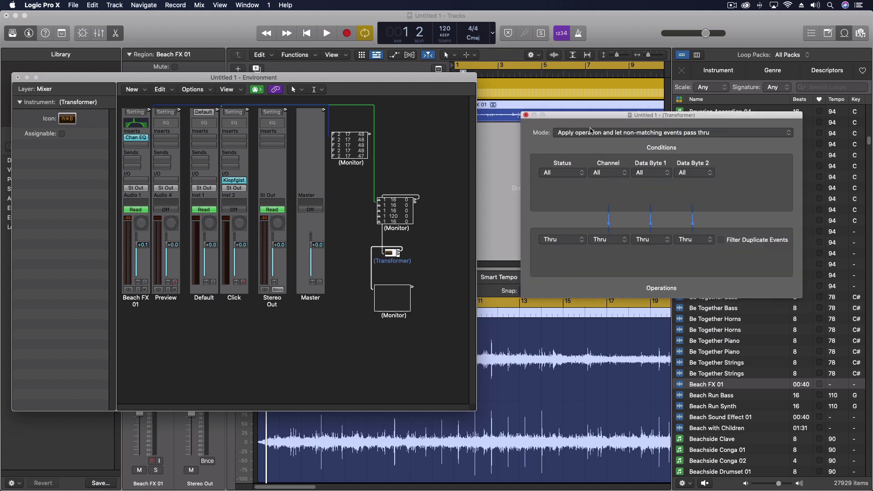
left_click_drag(588, 118, 436, 46)
left_click(409, 101)
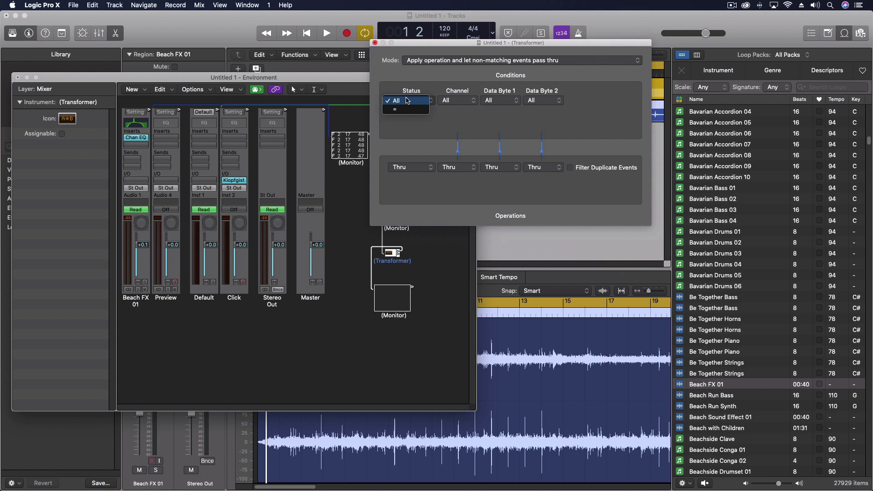
left_click(405, 109)
left_click(406, 113)
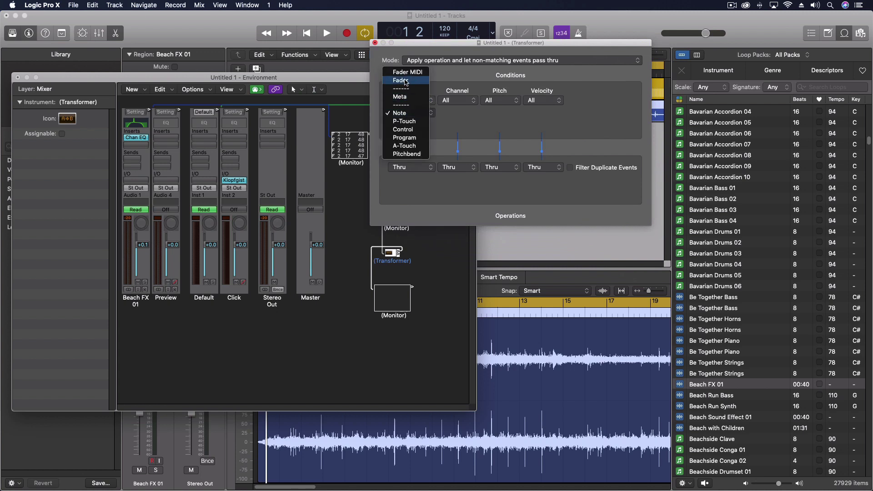
left_click(414, 132)
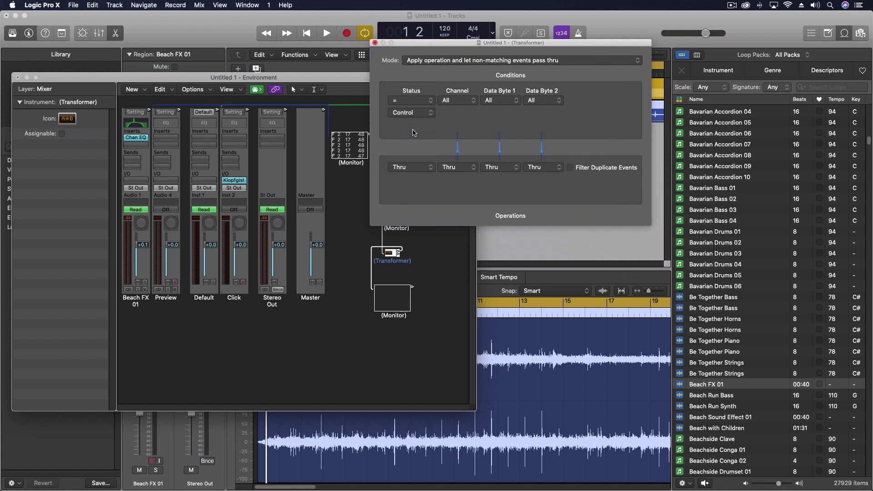
left_click_drag(433, 45, 541, 71)
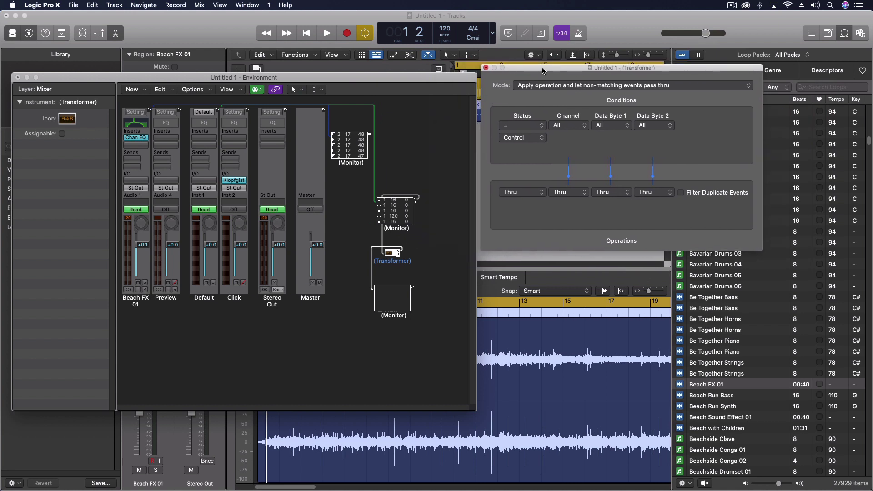
Set the Transformer's Status operation to Fix with Fader as the output event type
left_click(514, 195)
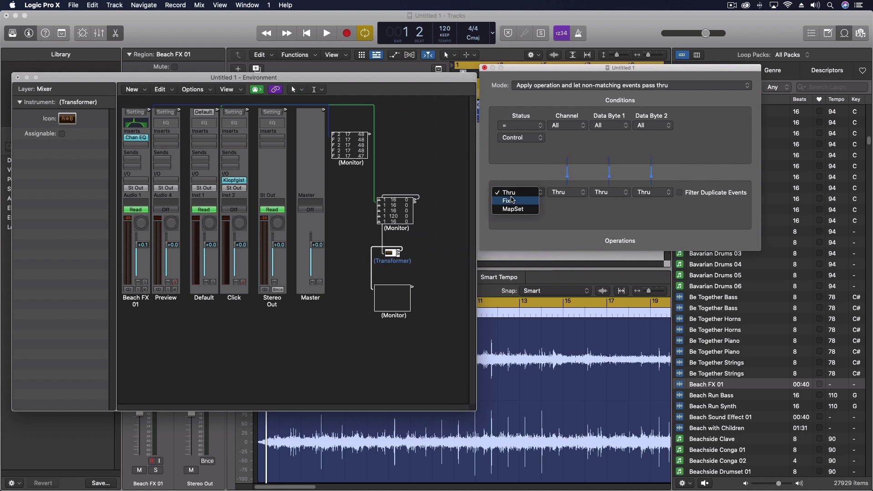
left_click(512, 199)
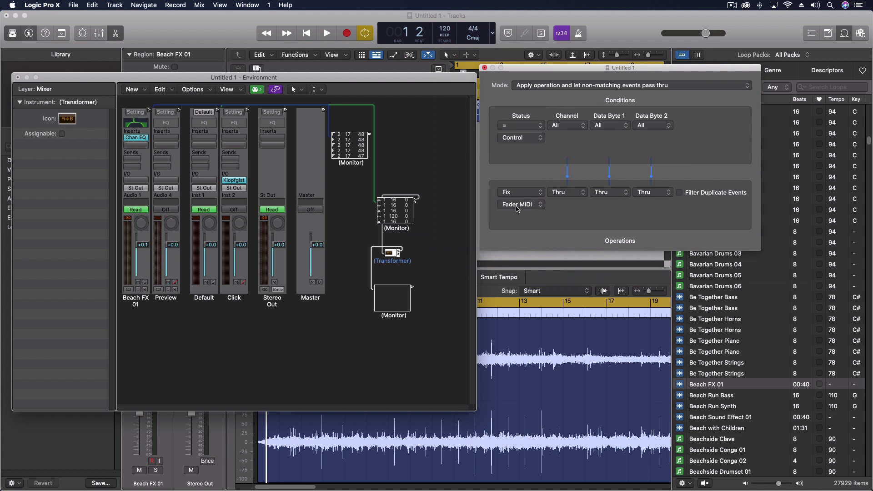
left_click(516, 206)
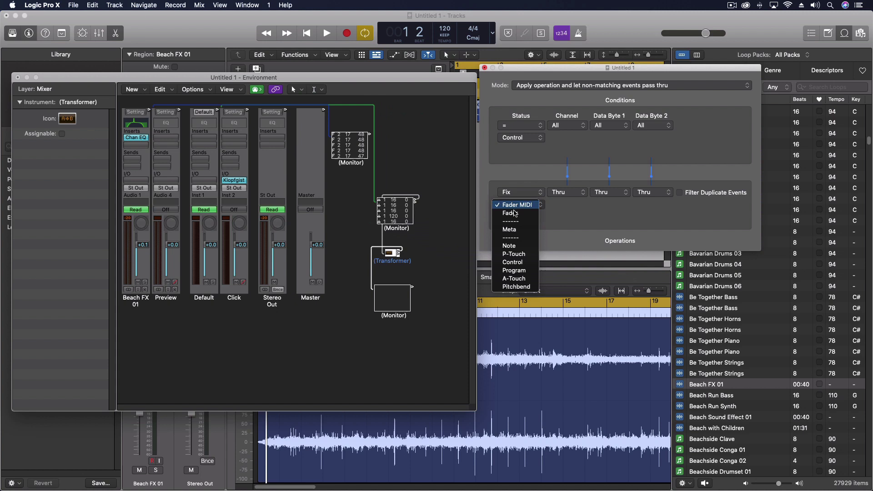
left_click(514, 213)
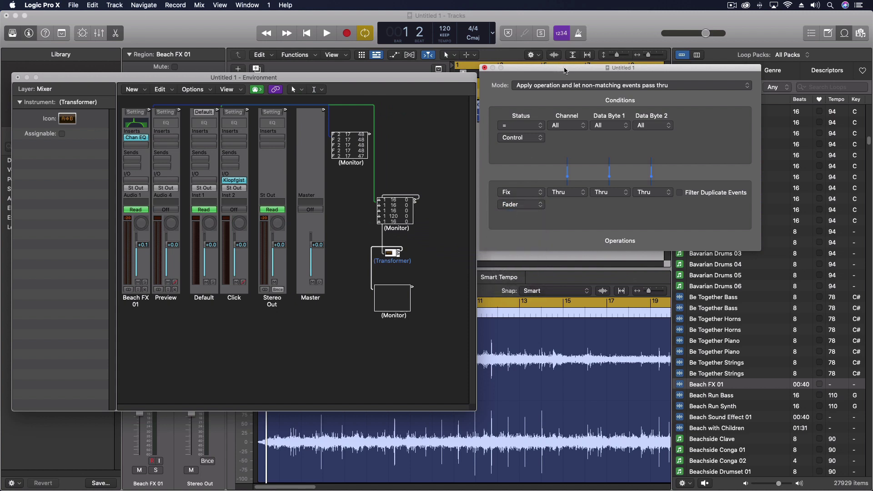
left_click_drag(564, 71, 508, 71)
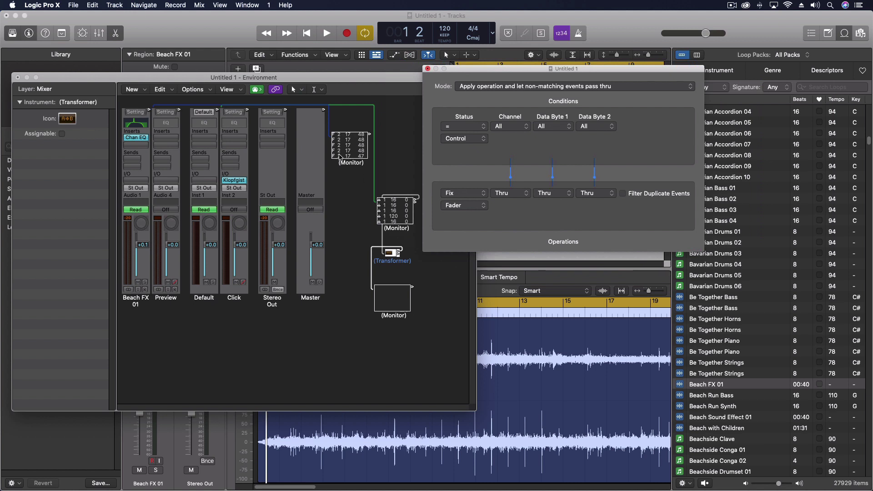
Set the Channel condition to = 1 and the Channel operation to Fix 2
left_click(516, 126)
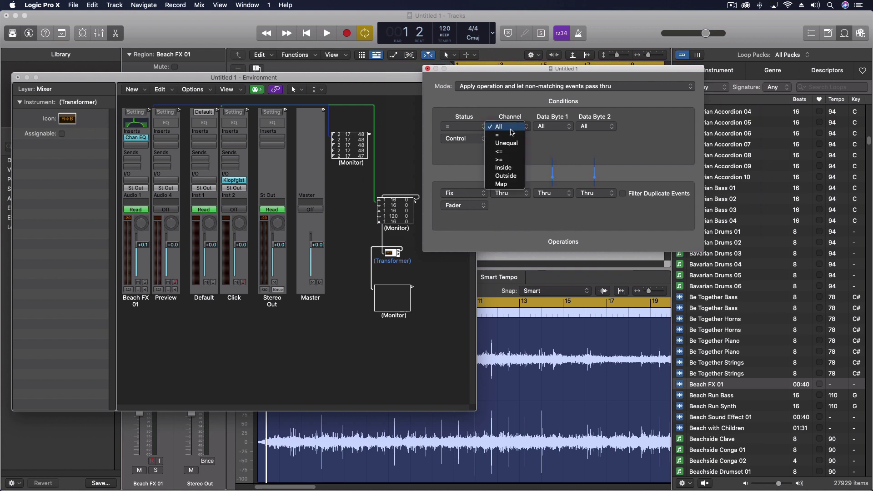
left_click(507, 136)
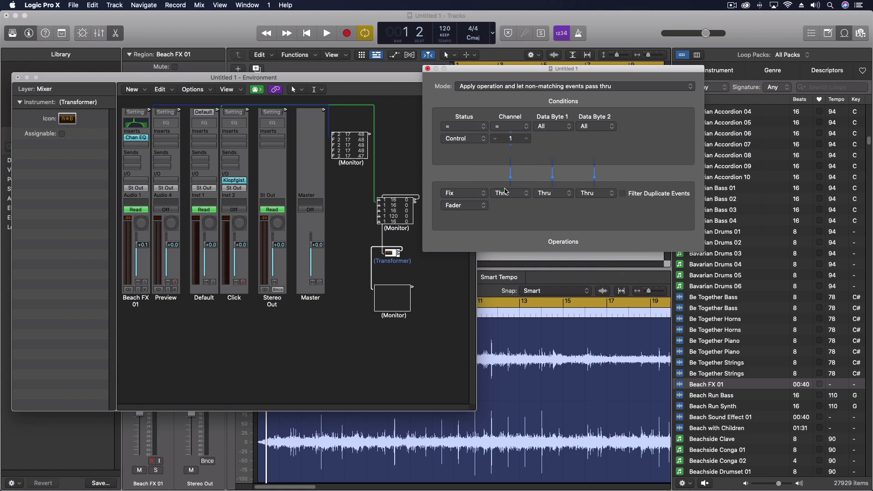
left_click(506, 193)
left_click(509, 201)
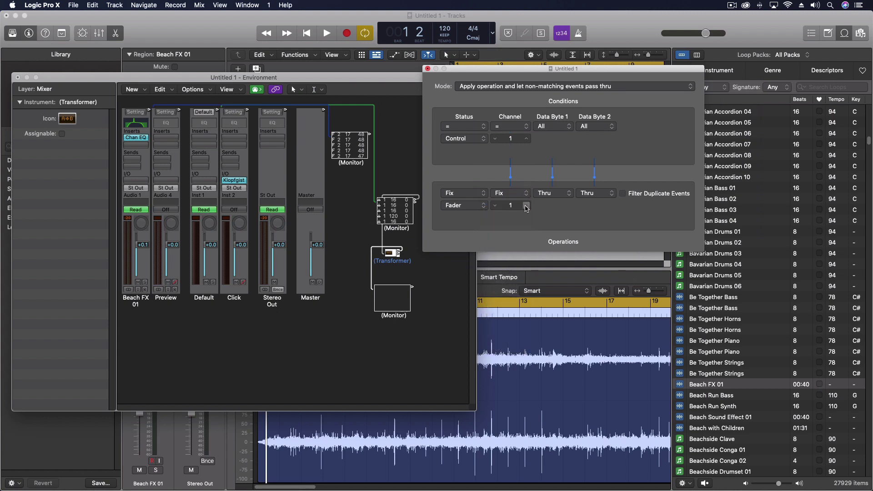
left_click(522, 207)
Set the Data Byte 1 condition to = 16 and its operation to Fix 17
left_click(563, 126)
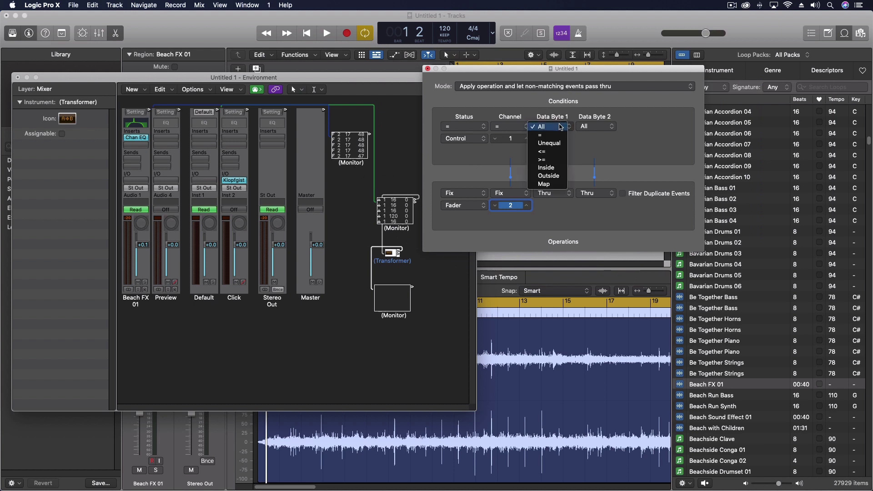
left_click(566, 135)
left_click(569, 139)
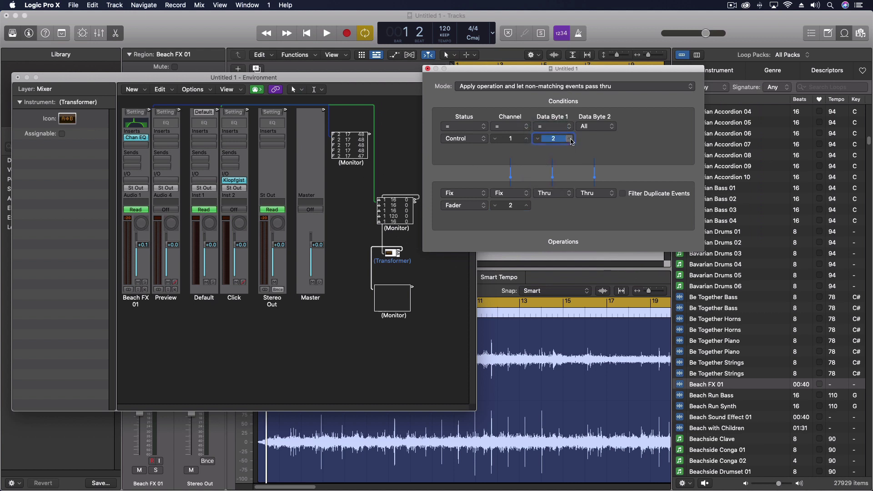
left_click(570, 139)
left_click(571, 139)
left_click(571, 139)
left_click(554, 193)
left_click(574, 199)
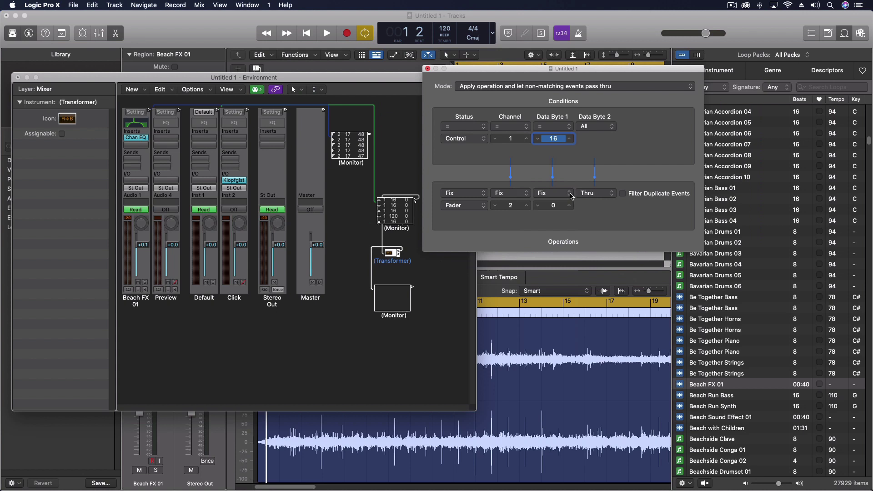
left_click(569, 207)
left_click(569, 207)
left_click(569, 206)
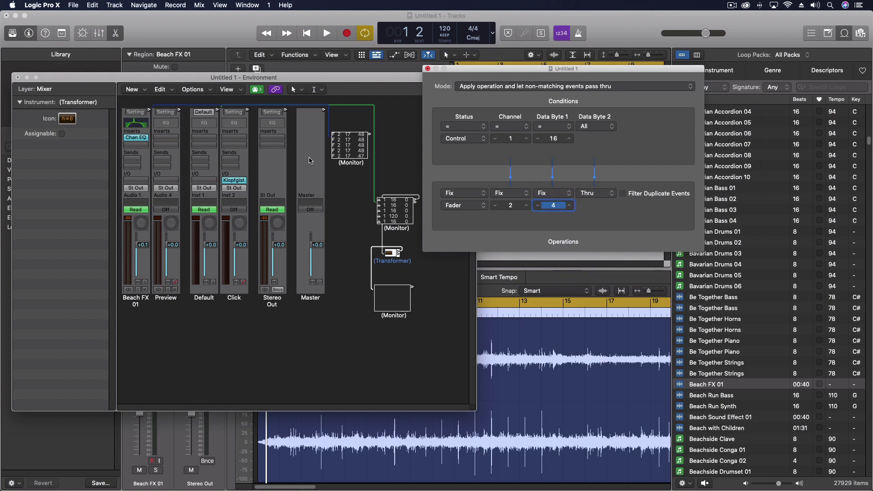
left_click(569, 207)
left_click(571, 207)
left_click(571, 207)
left_click(570, 207)
left_click(570, 207)
left_click(570, 207)
left_click(570, 207)
left_click(570, 207)
left_click(570, 207)
Play briefly to verify channel 2 Fader 17 events in the lower Monitor, then reposition the Transformer window
left_click(467, 75)
key("space")
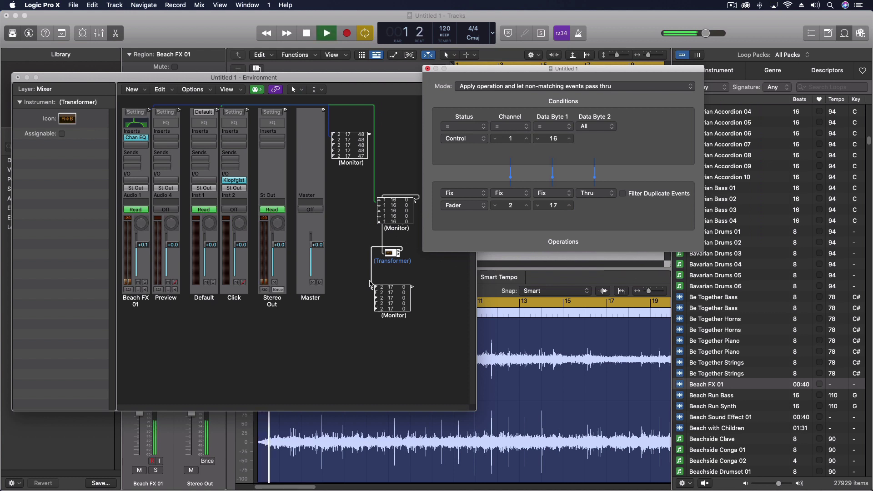
key("space")
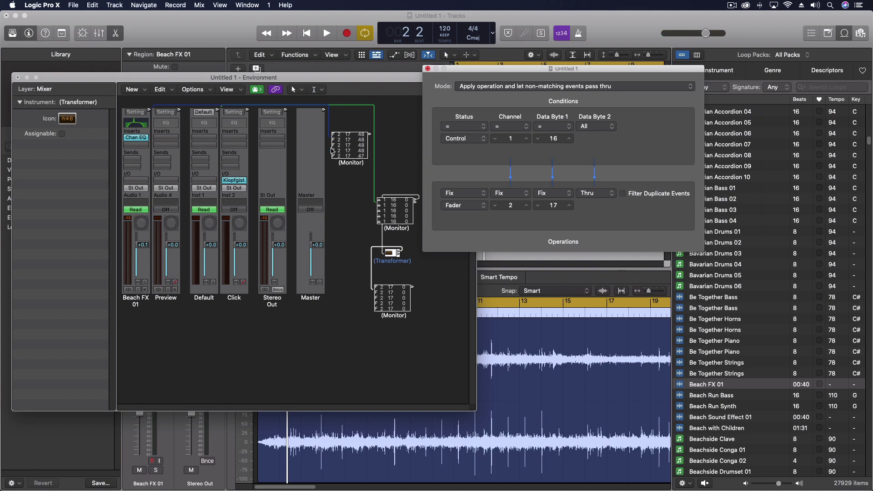
left_click(362, 296)
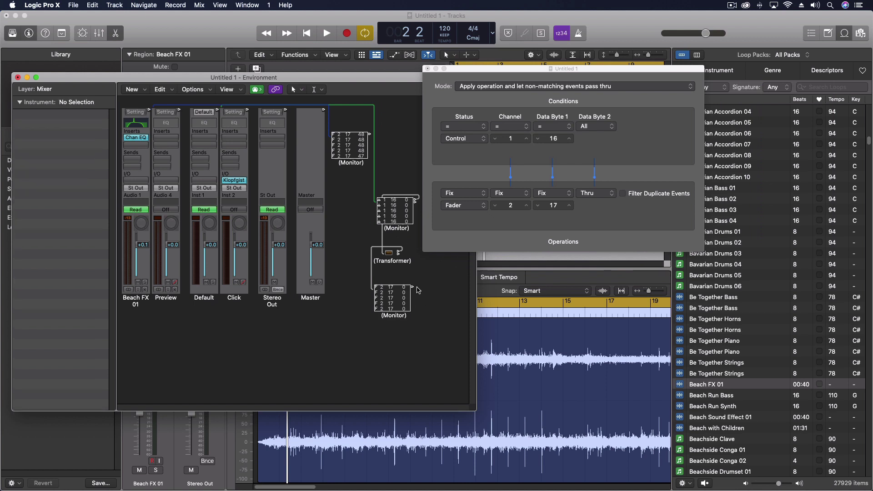
left_click_drag(545, 71, 296, 161)
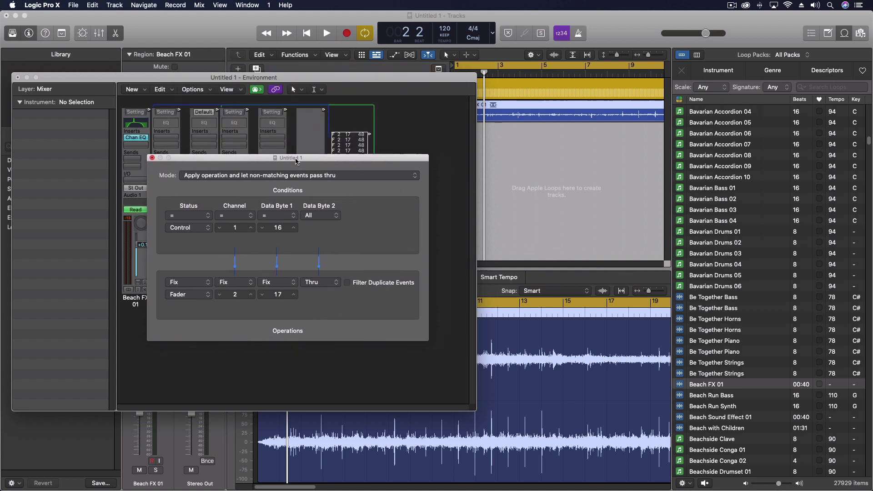
Confirm the Transformer keeps Control status in, Fader out and a fixed channel, then close it
left_click(184, 232)
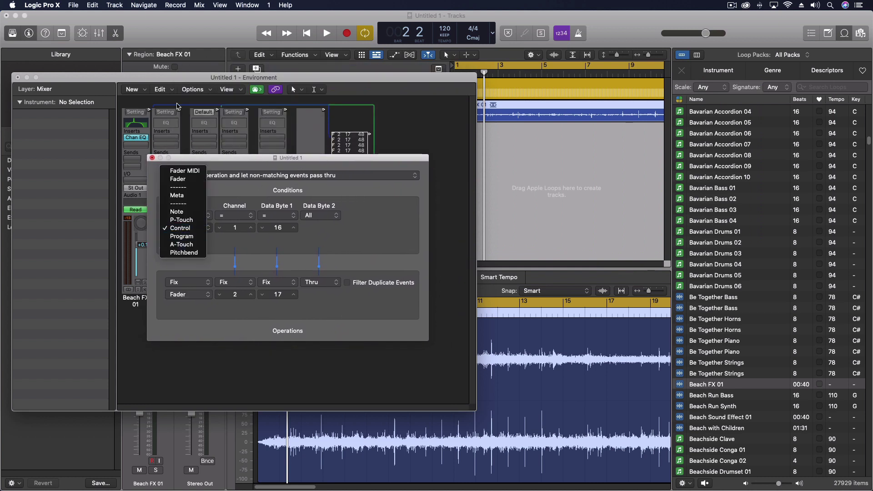
left_click(229, 153)
left_click(191, 294)
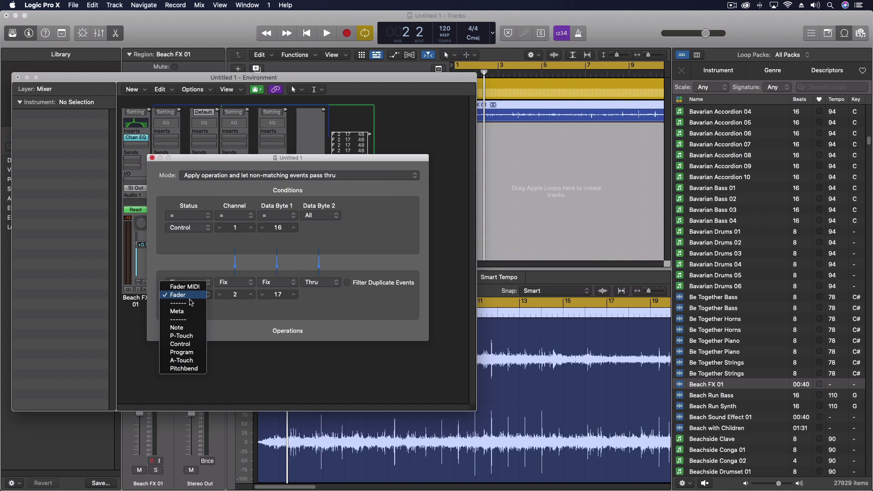
left_click(232, 297)
left_click(230, 287)
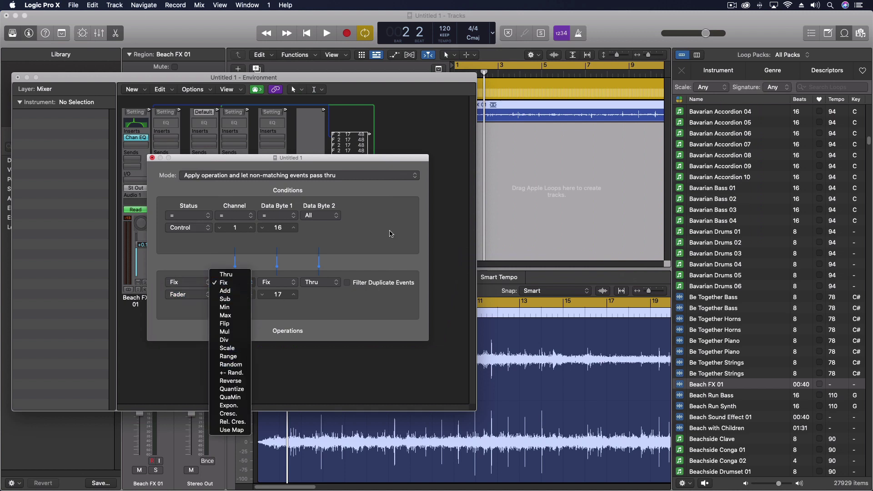
left_click(389, 234)
left_click(153, 158)
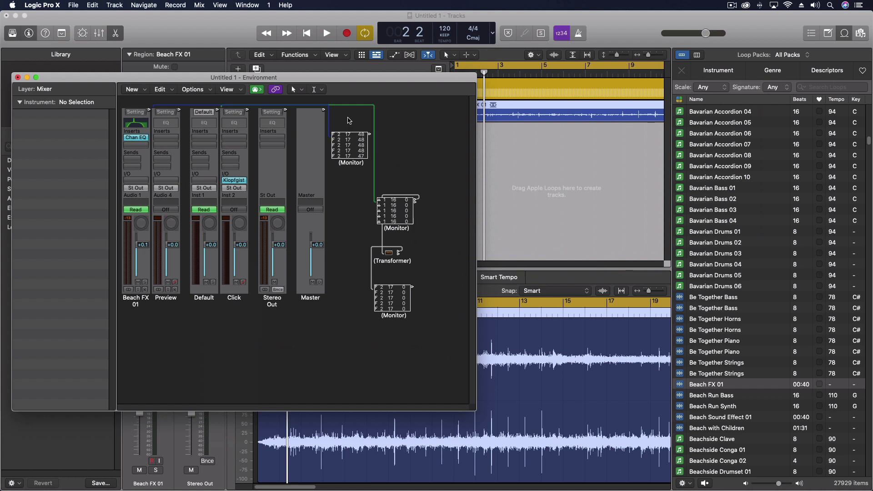
Cable the lower Monitor's output into the Beach FX 01 channel strip
left_click_drag(445, 75, 572, 83)
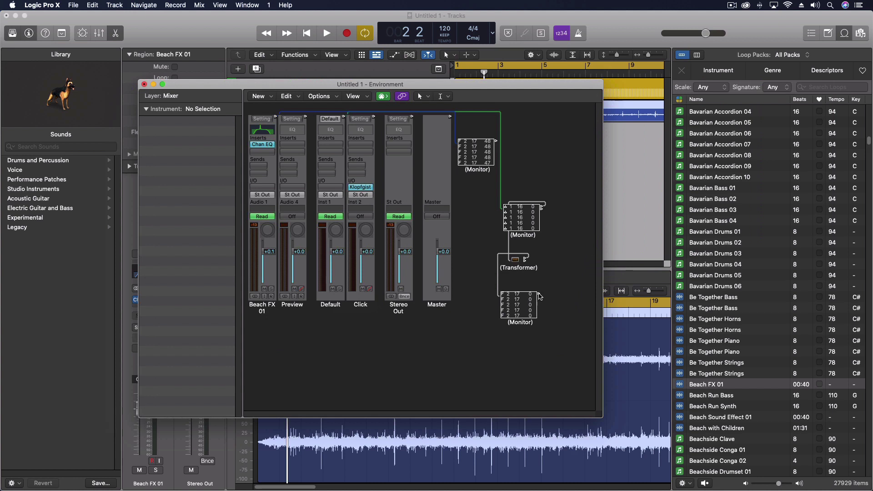
left_click_drag(540, 297, 271, 131)
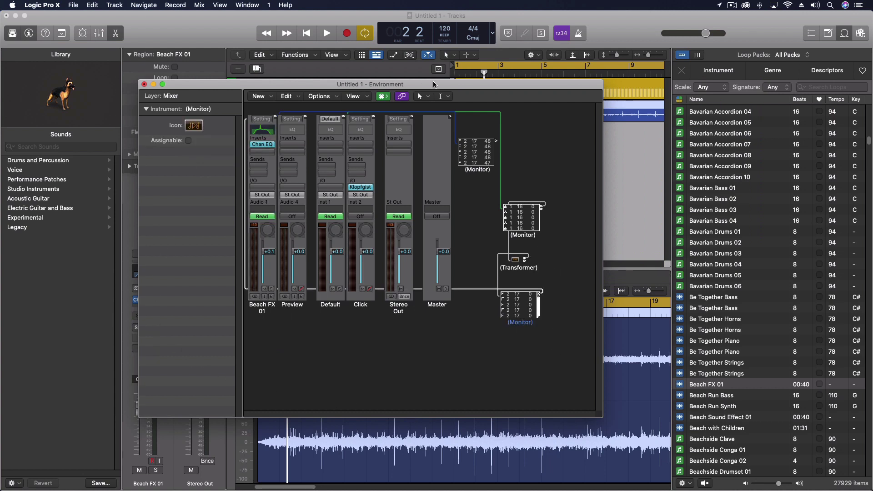
left_click_drag(434, 84, 475, 105)
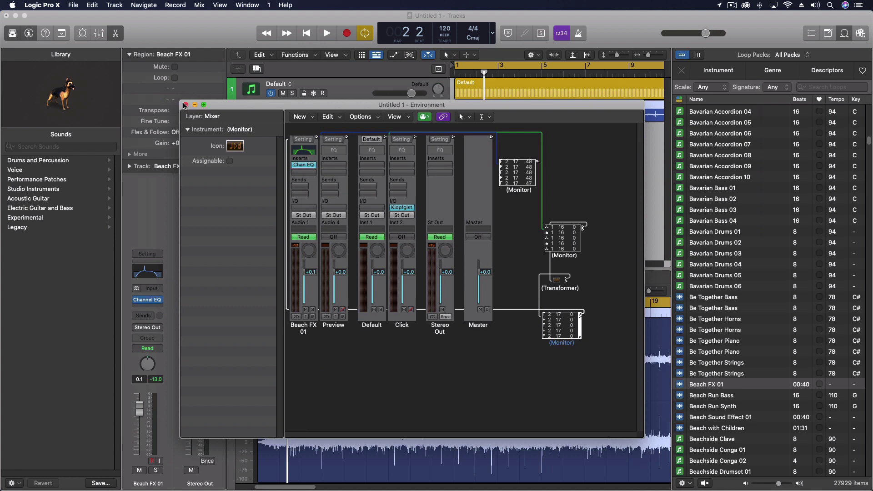
Open the Beach FX 01 Channel EQ and paint General #1 steps ramping from about 58 to 100 and back
left_click(186, 105)
left_click(147, 271)
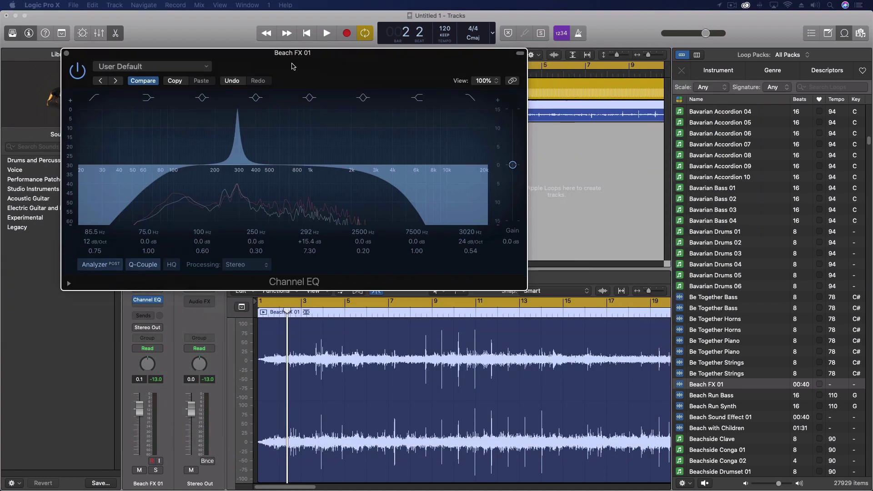
left_click_drag(291, 47, 319, 242)
left_click(353, 95)
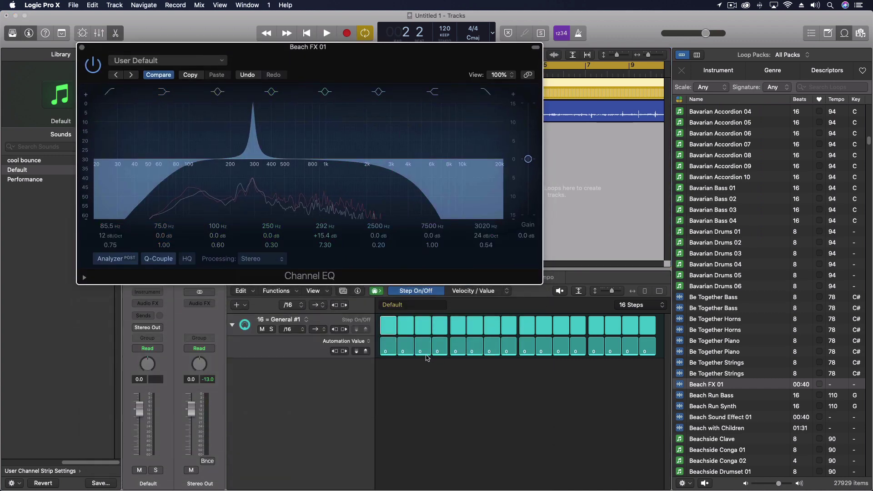
mouse_move(385, 356)
left_mouse_down()
mouse_move(523, 337)
mouse_move(655, 351)
mouse_move(562, 342)
mouse_move(379, 348)
left_mouse_up()
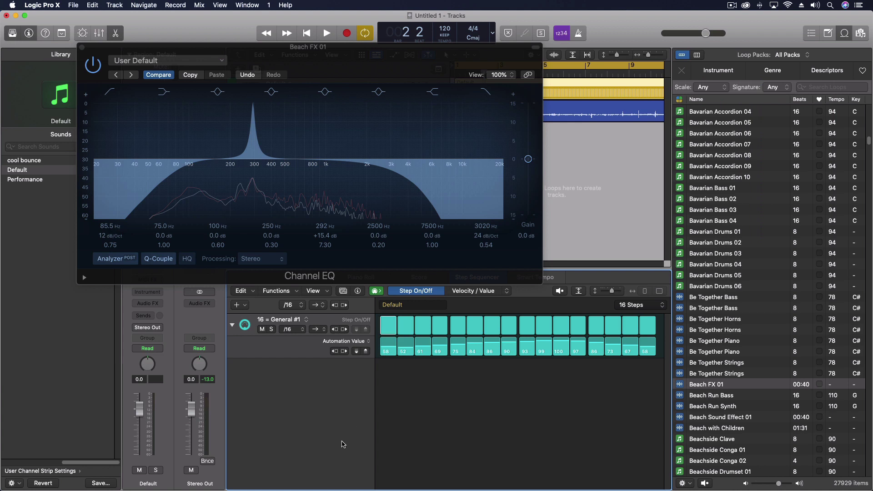
Play and stop the loop, then set automation step 1 to 108 and steps 2–5 to 0
key("space")
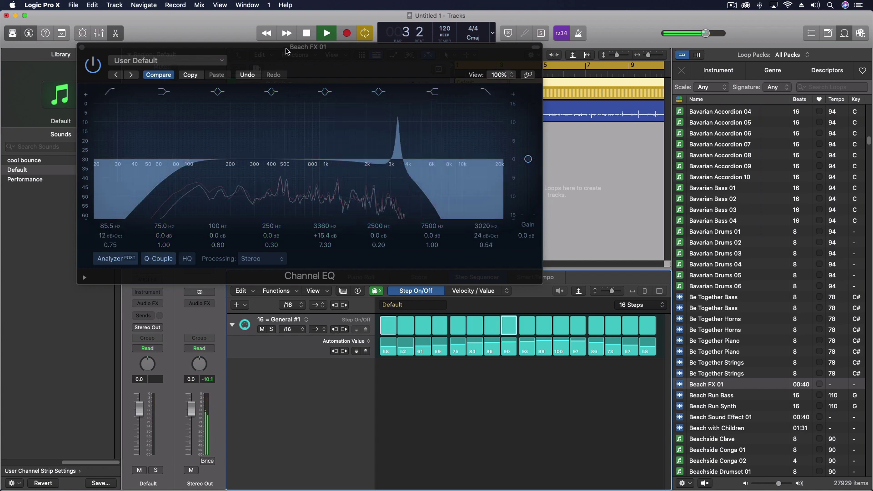
key("space")
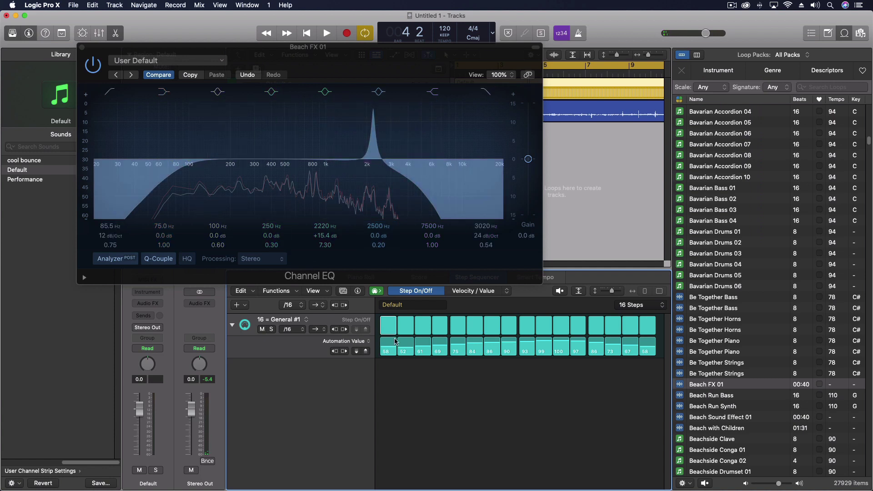
mouse_move(391, 342)
left_mouse_down()
mouse_move(445, 366)
mouse_move(498, 346)
mouse_move(507, 352)
mouse_move(506, 373)
mouse_move(551, 352)
mouse_move(563, 367)
mouse_move(579, 365)
mouse_move(577, 345)
mouse_move(609, 351)
mouse_move(611, 368)
mouse_move(643, 354)
mouse_move(645, 380)
left_mouse_up()
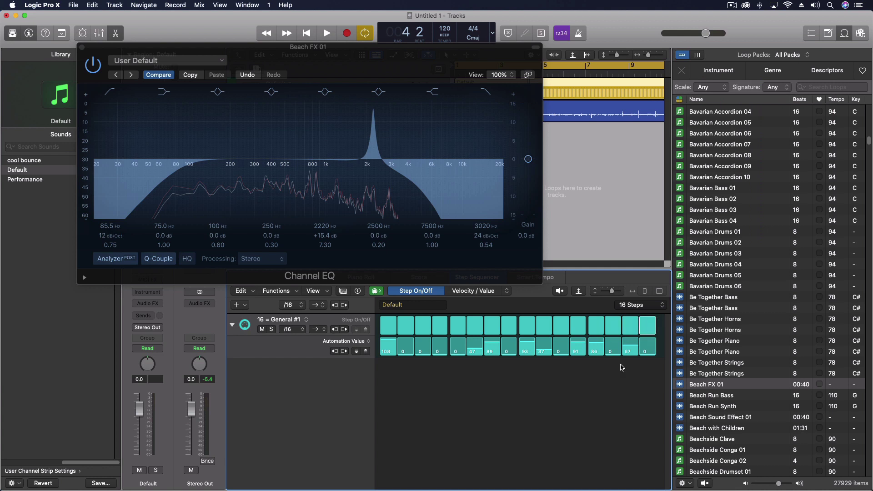
During playback set step 3 to 80, steps 7, 9 and 12 to 49, step 2 to 45, and the EQ peak to 458 Hz
left_click(326, 33)
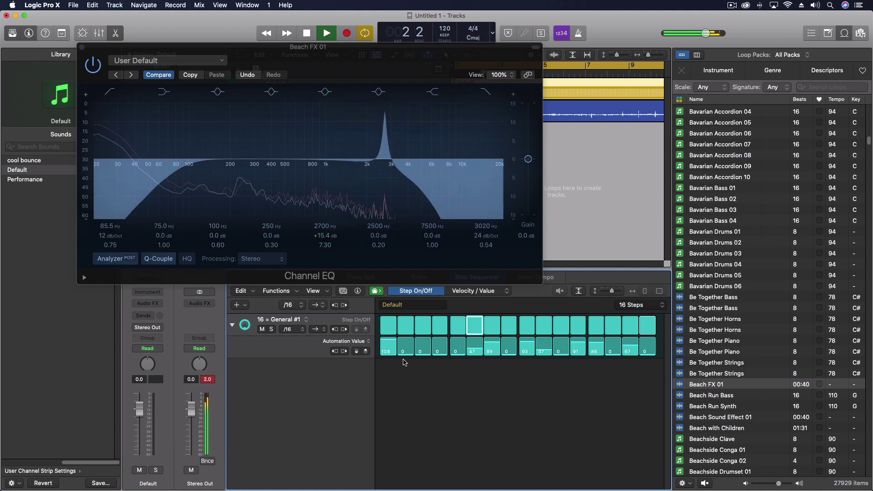
left_click(421, 348)
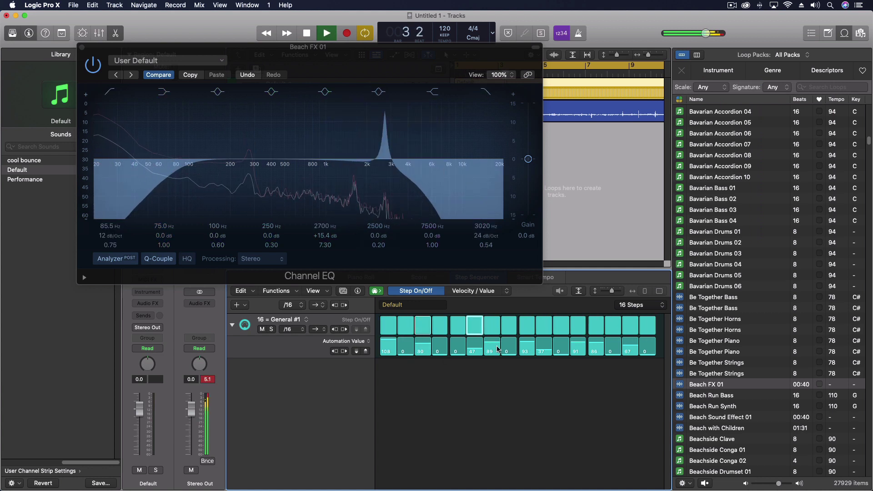
left_click(492, 348)
left_click(525, 348)
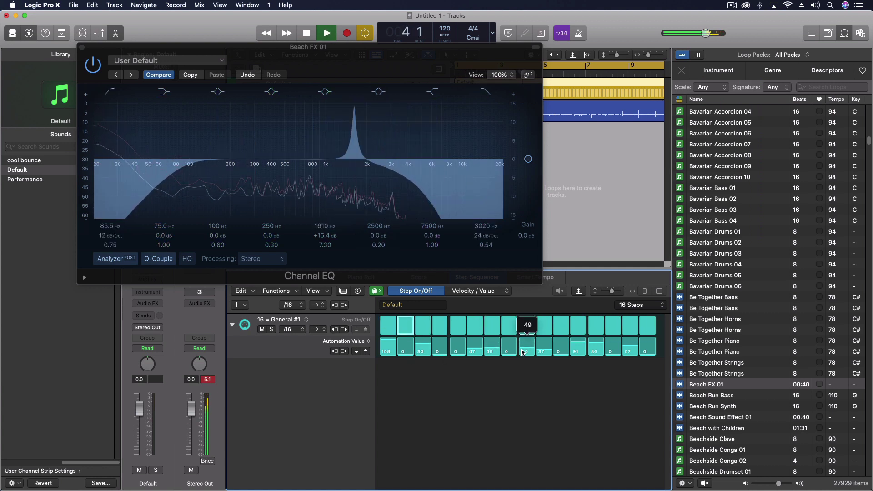
left_click(577, 349)
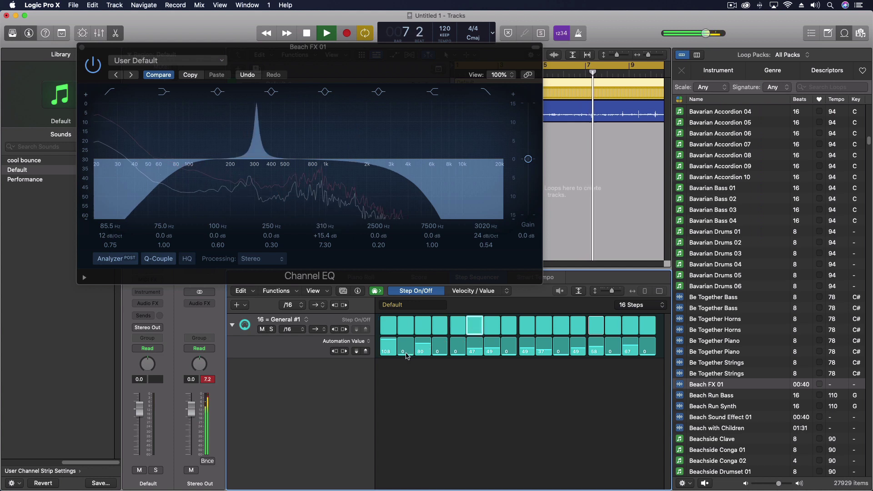
mouse_move(404, 347)
left_mouse_down()
mouse_move(646, 351)
mouse_move(612, 356)
left_mouse_up()
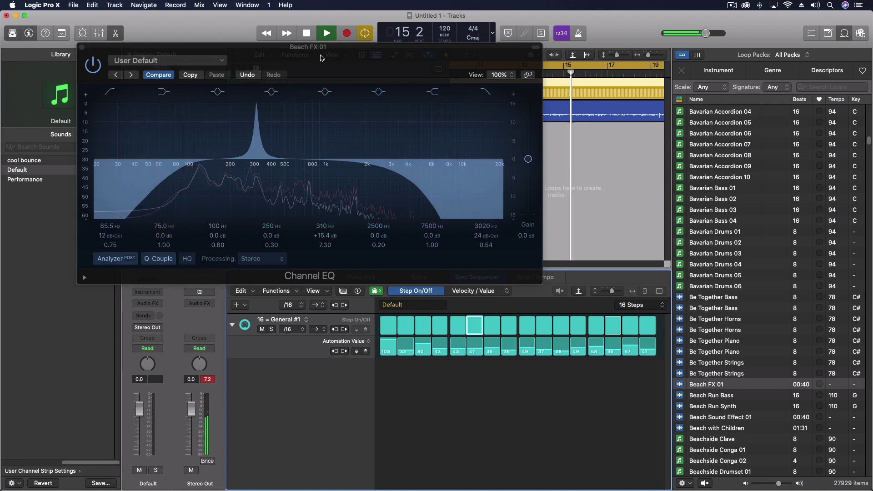
left_click_drag(322, 59, 439, 123)
left_click_drag(442, 290, 282, 366)
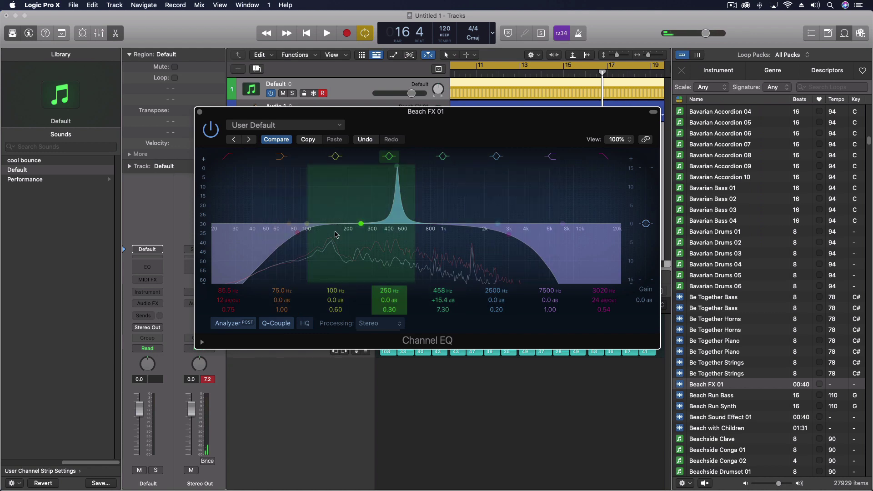
Hide the Loop Browser, shift the Channel EQ window around, then close the Channel EQ
left_click_drag(491, 124, 492, 147)
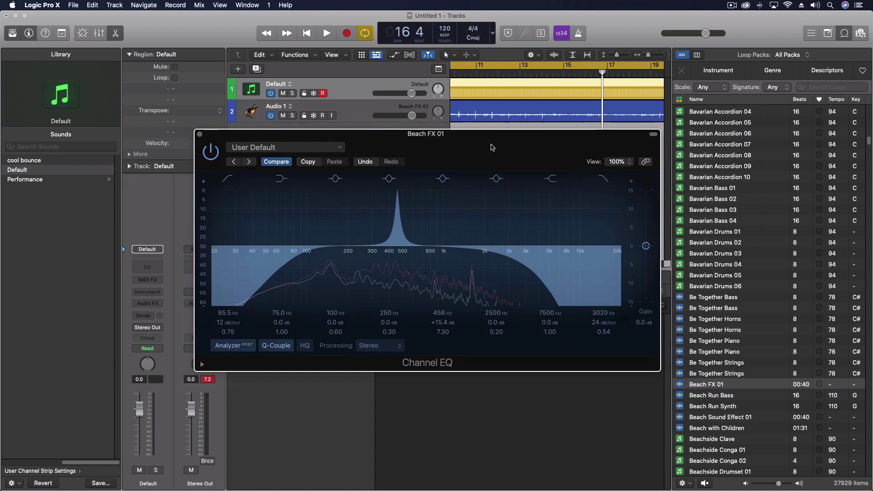
left_click(844, 33)
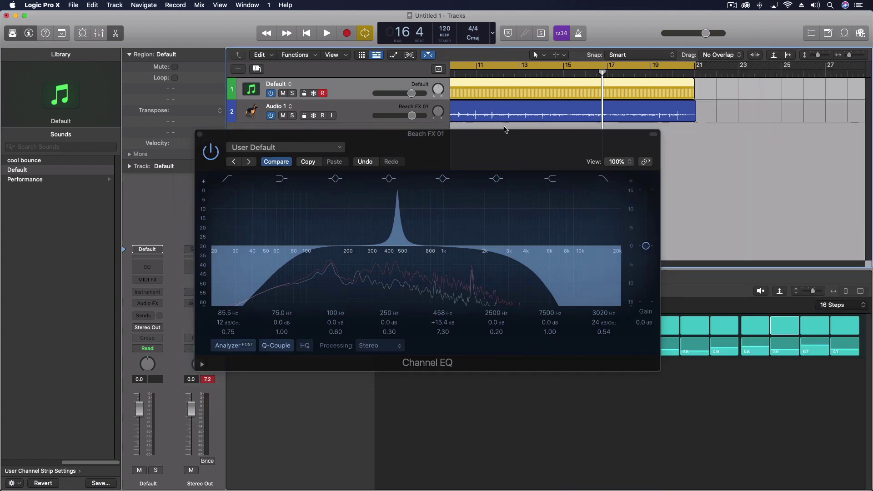
left_click_drag(504, 146, 654, 174)
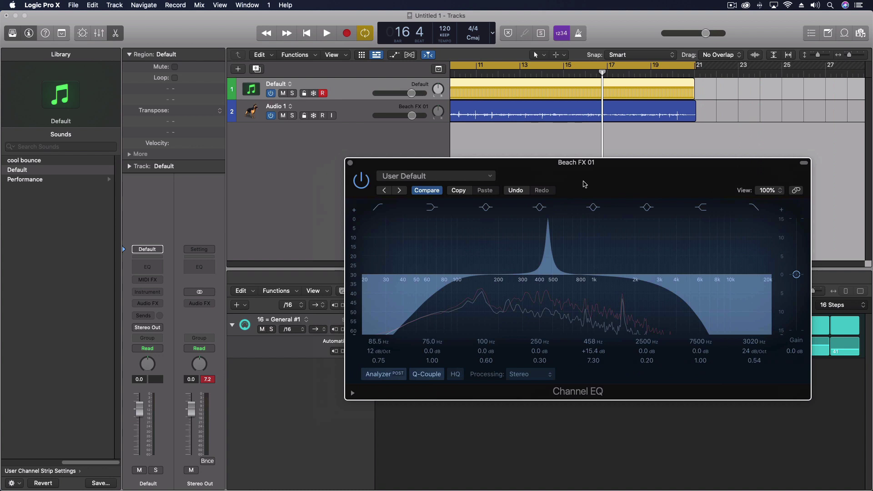
left_click_drag(580, 189, 209, 80)
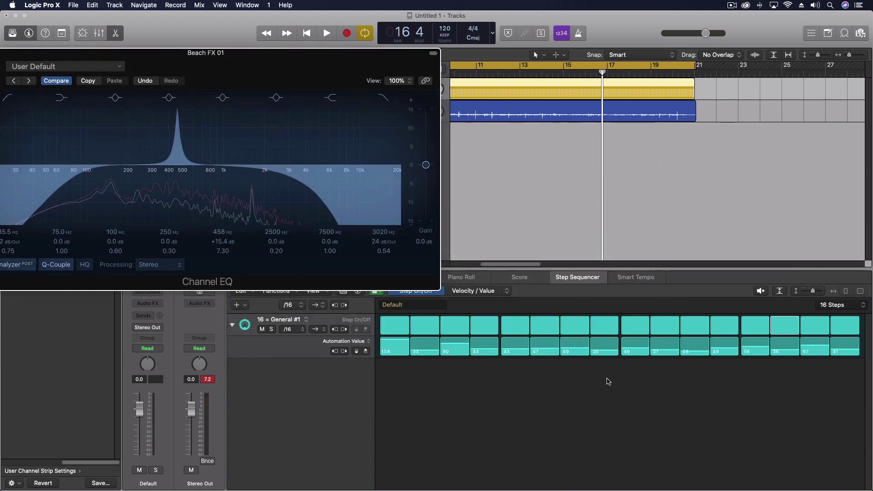
left_click_drag(257, 67, 506, 69)
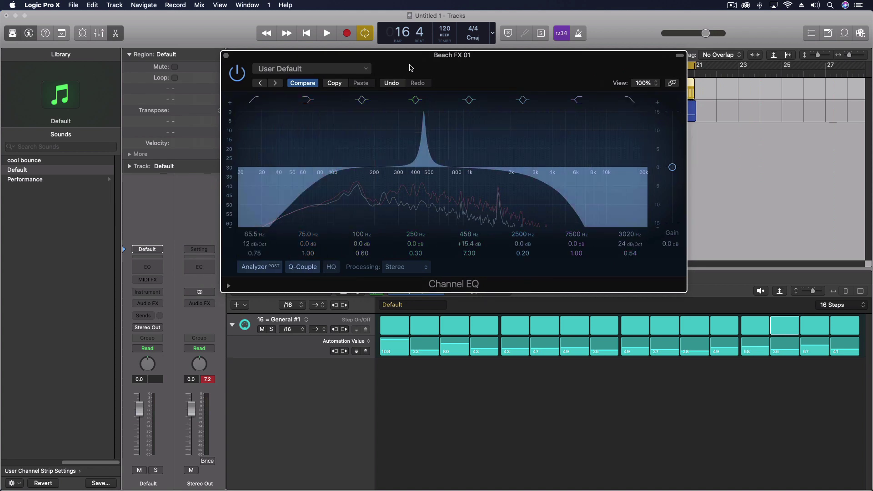
left_click_drag(414, 69, 581, 102)
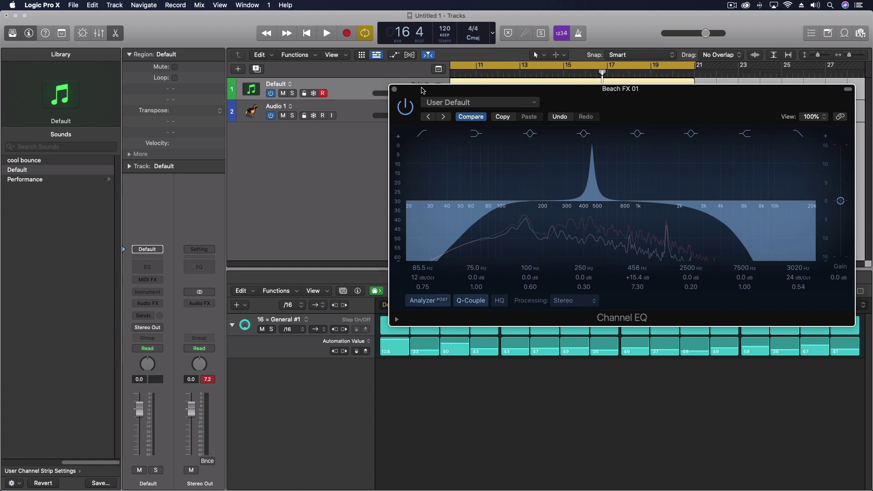
left_click_drag(599, 100, 569, 219)
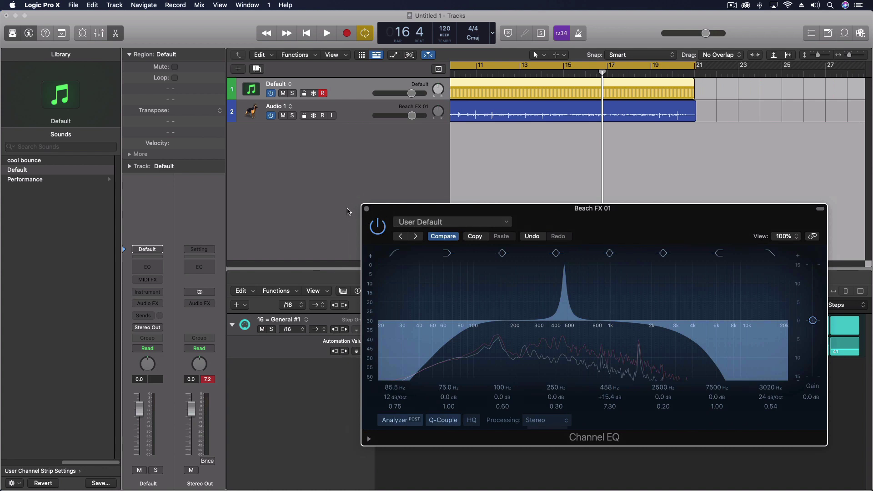
left_click_drag(391, 213, 410, 244)
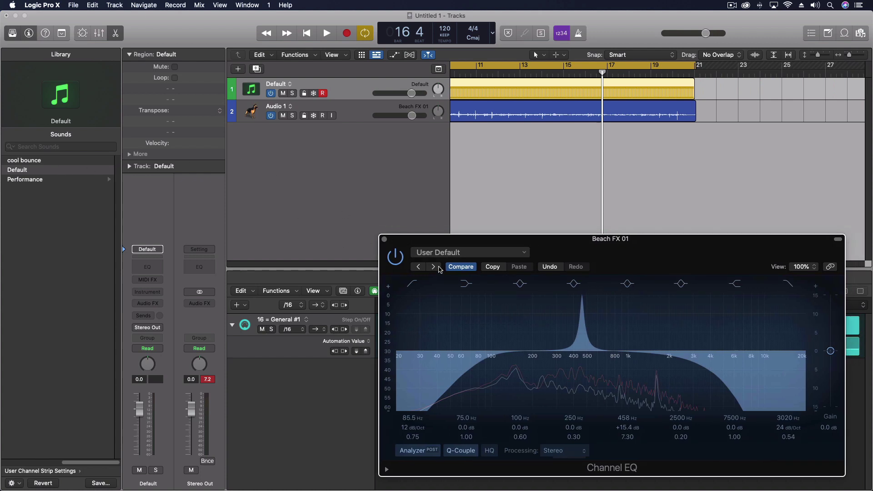
left_click(384, 239)
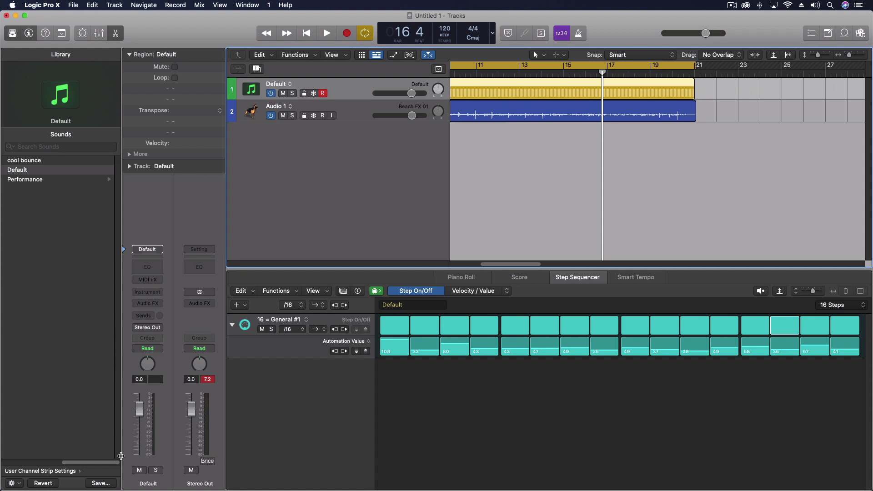
Reopen the Environment window on the Mixer layer with the Default channel strip deselected
key("super+1")
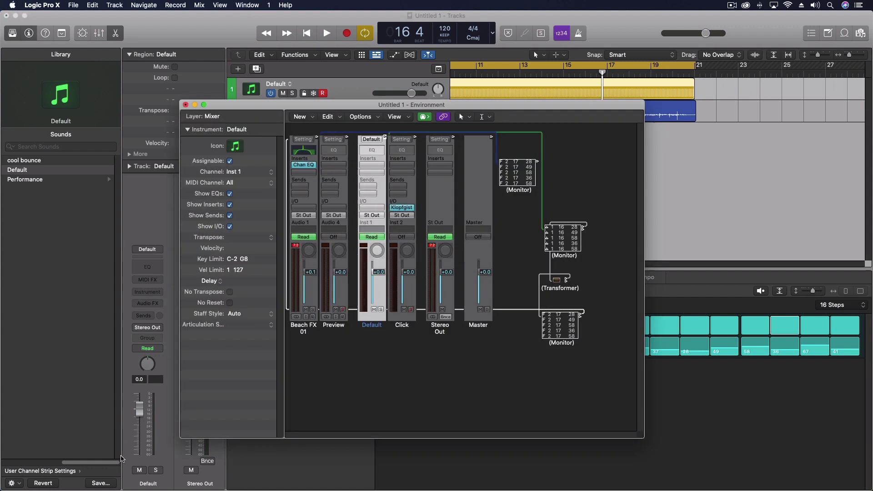
left_click(552, 203)
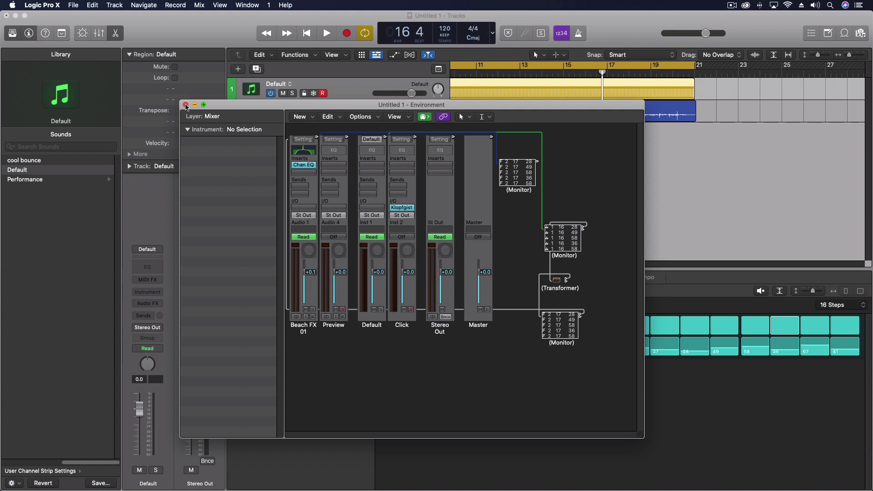
Close the Environment and zoom the Tracks area out to show the regions from bar 1
left_click(185, 105)
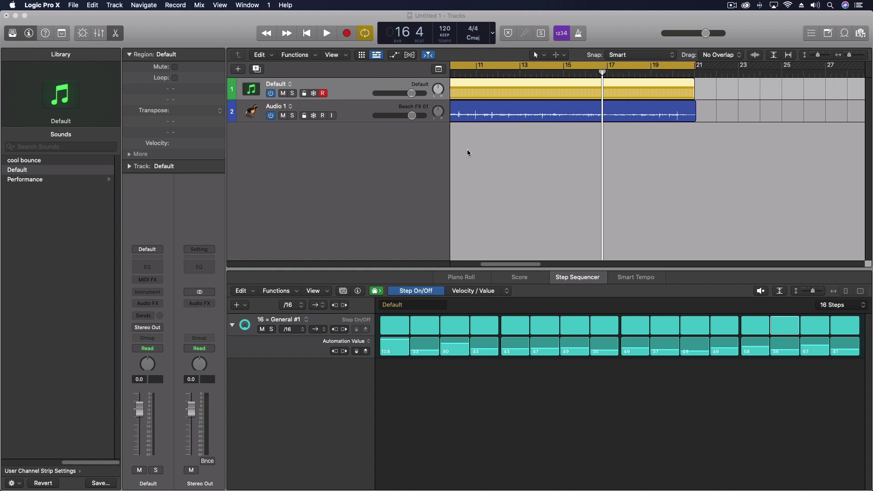
key("super+Left")
key("super+Left")
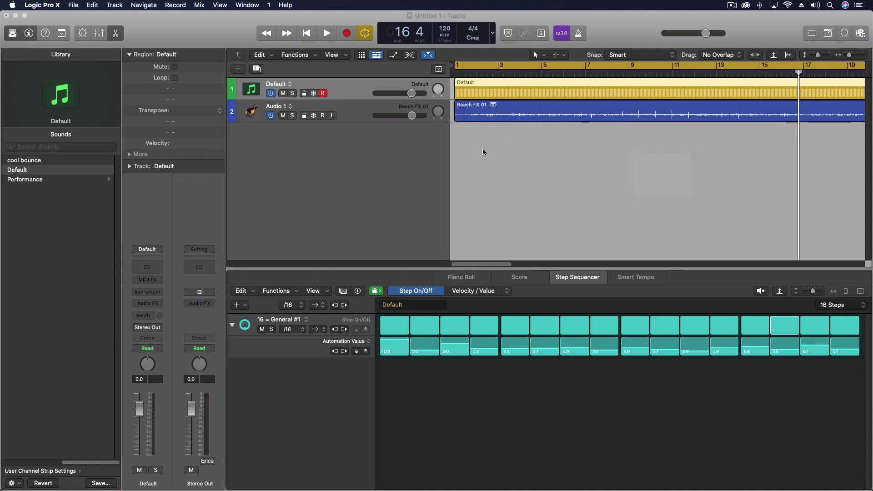